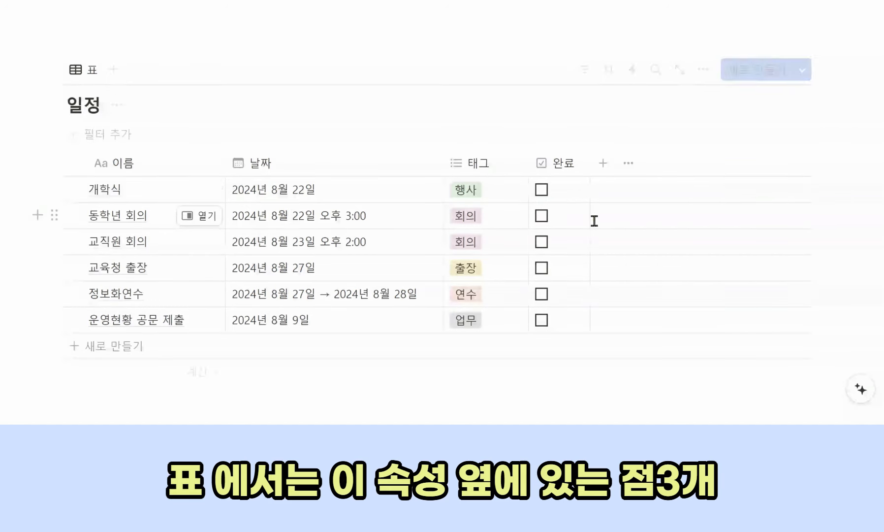
- Hide the 완료 and 태그 properties from the 일정 table view
click(629, 168)
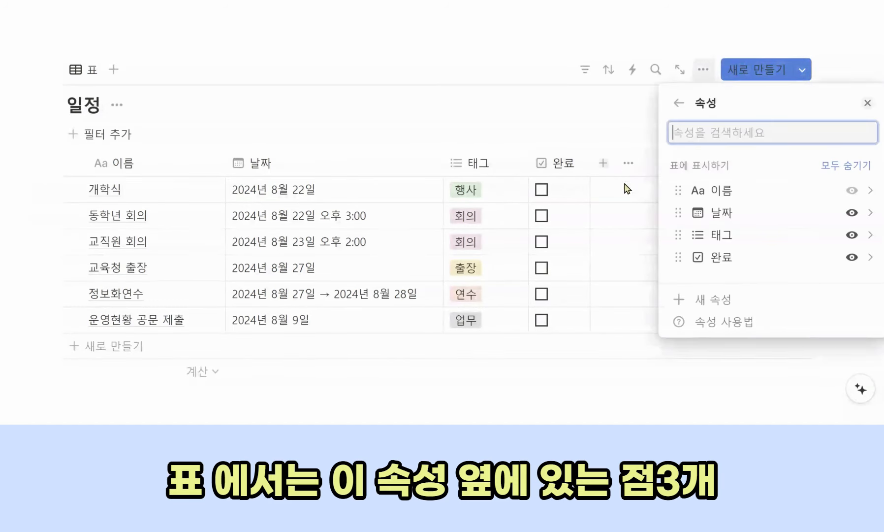
click(619, 211)
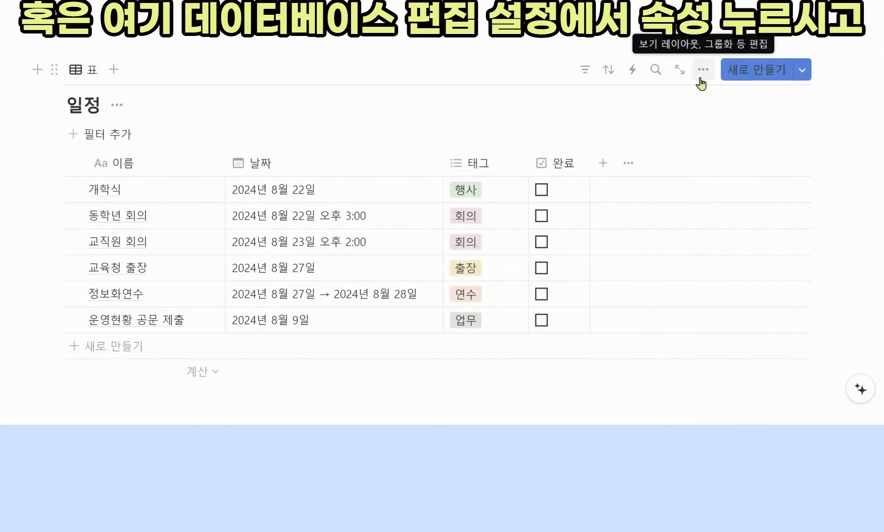
click(703, 78)
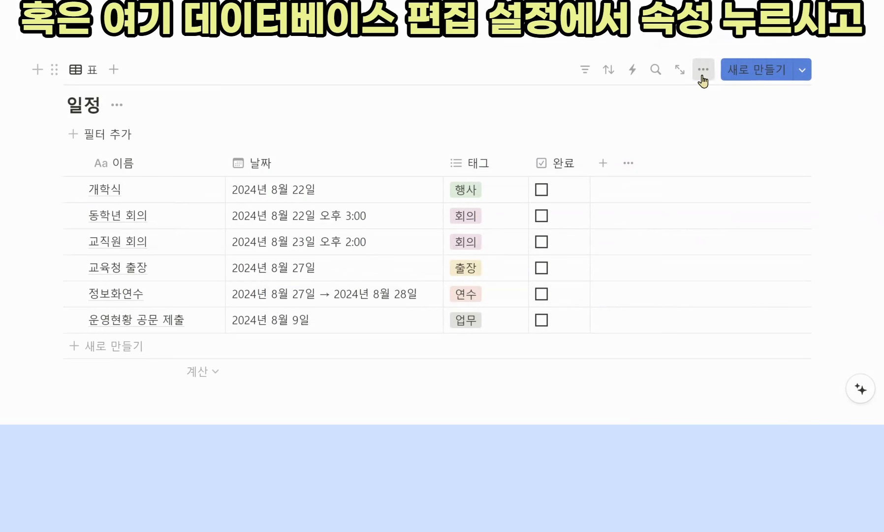
click(705, 166)
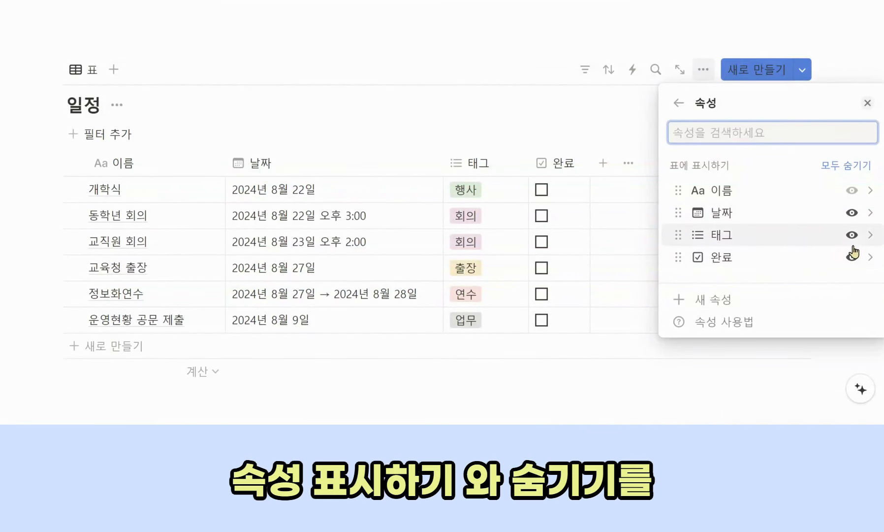
click(852, 258)
click(852, 236)
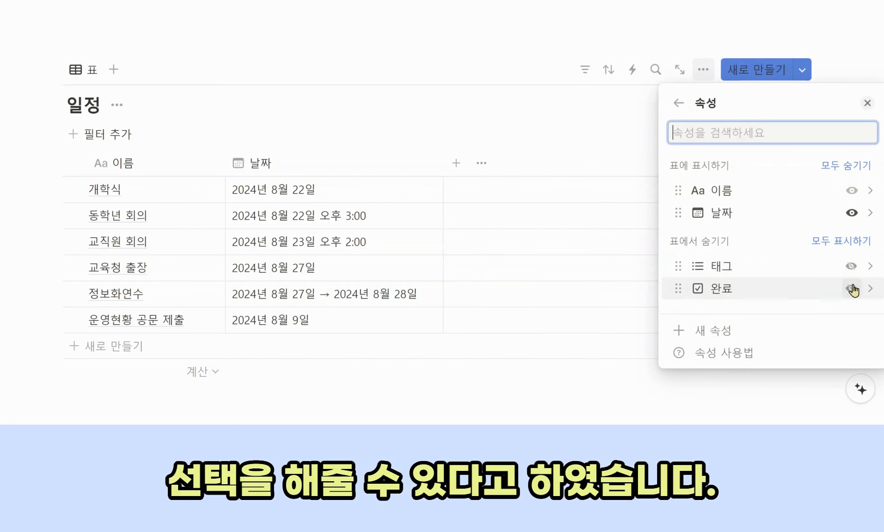
- Show the hidden 완료 and 태그 properties in the table again, with 완료 first, and close the property settings
click(852, 288)
click(852, 287)
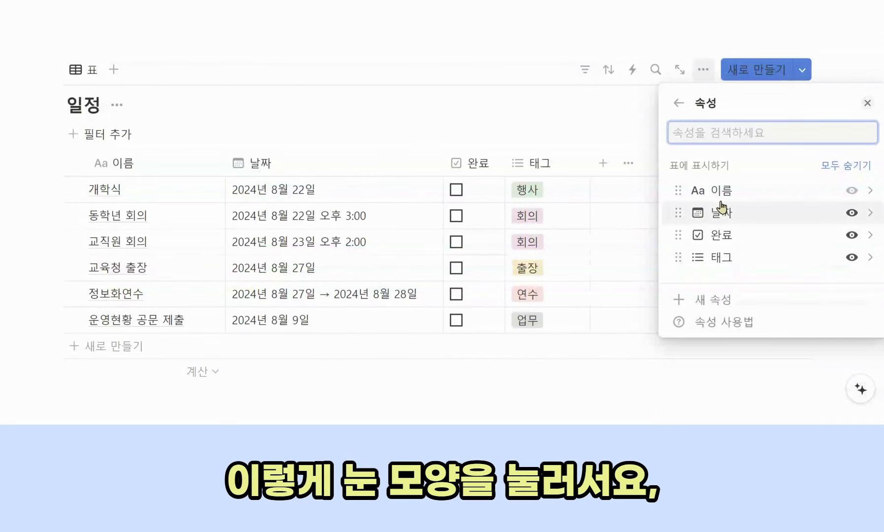
click(651, 250)
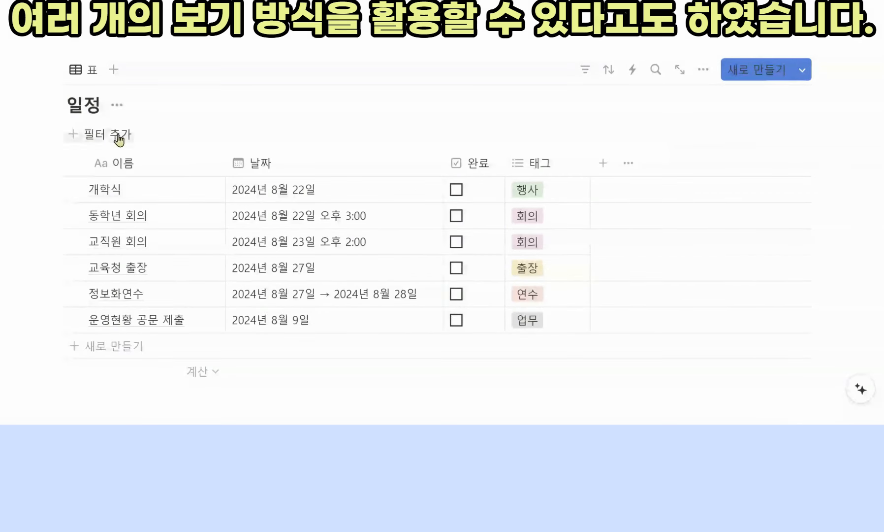
- Duplicate the 표 view of the 일정 database and return to the original view
click(96, 73)
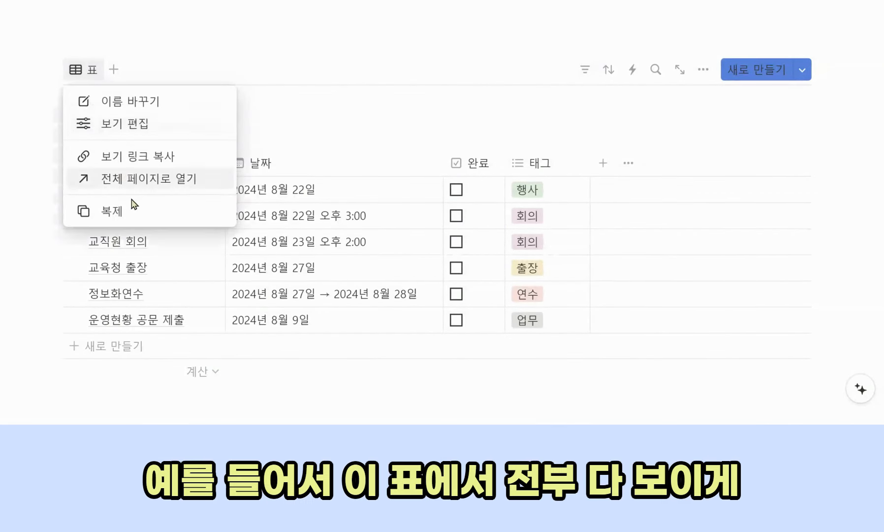
click(135, 211)
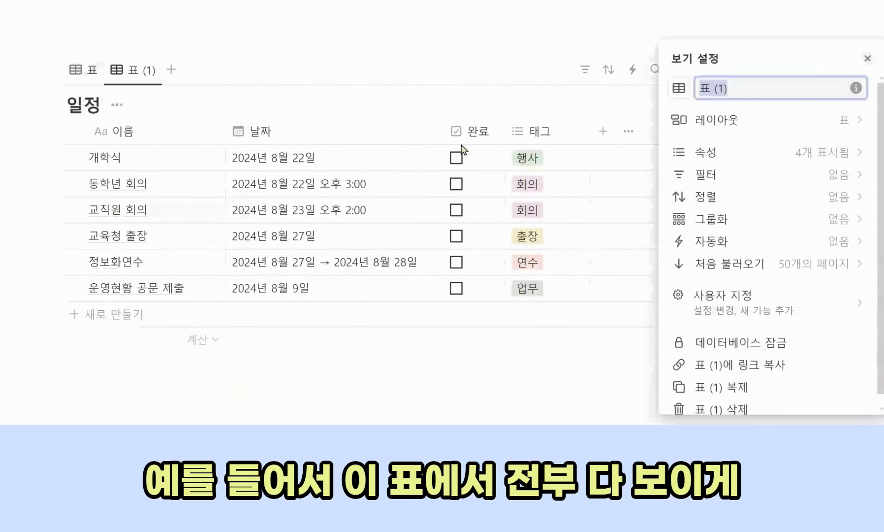
click(614, 187)
click(68, 69)
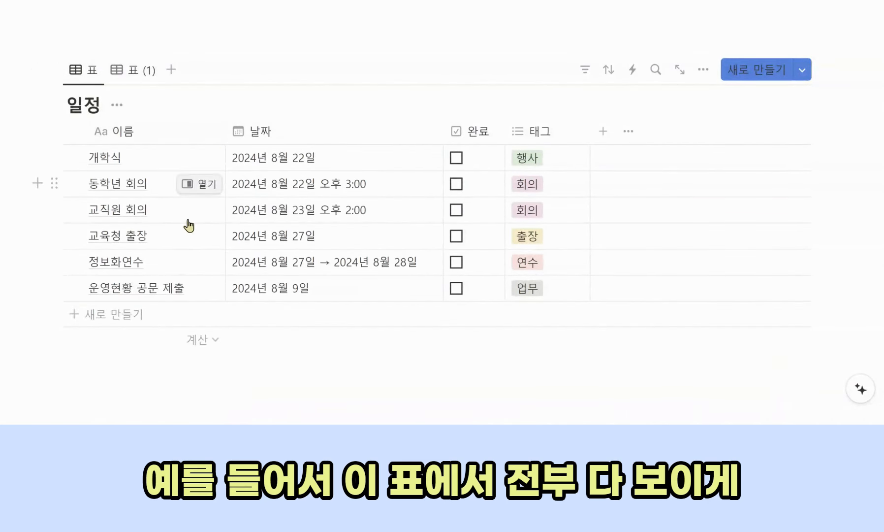
- In the duplicated 표 (1) view, hide the 태그 and 날짜 properties so only 이름 and 완료 are shown
click(134, 71)
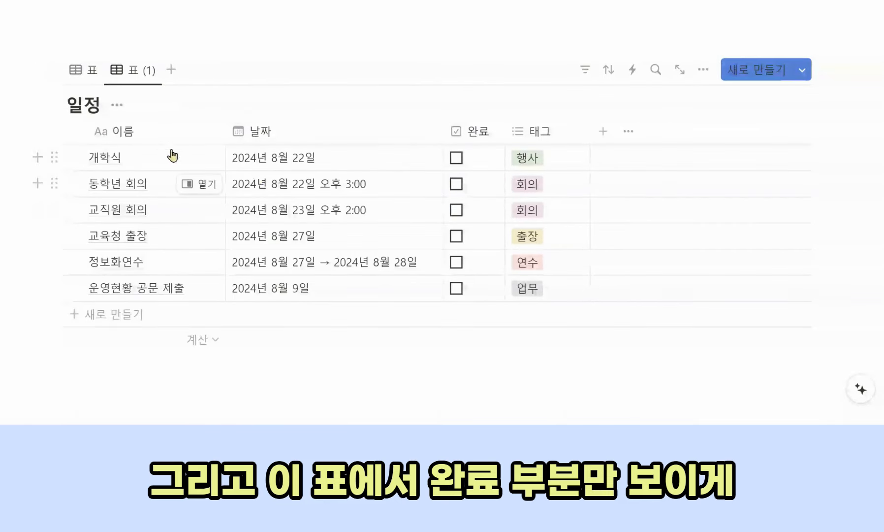
click(626, 131)
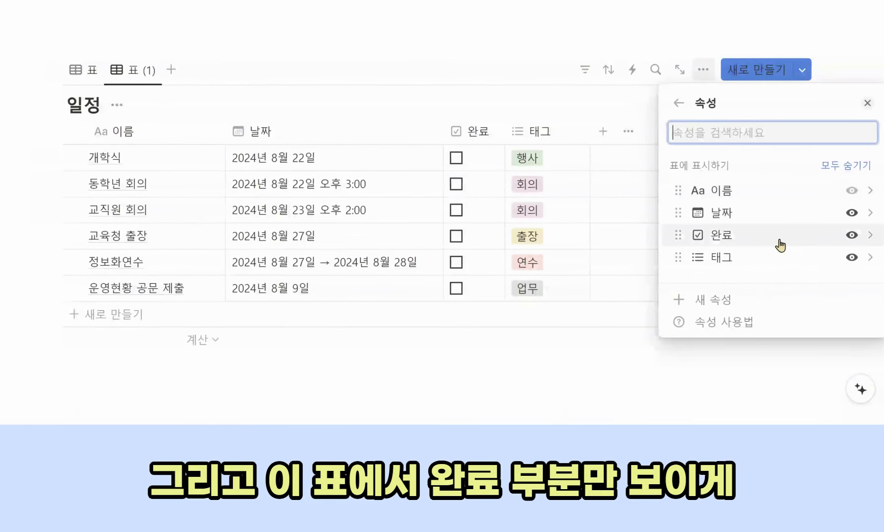
click(852, 257)
click(852, 212)
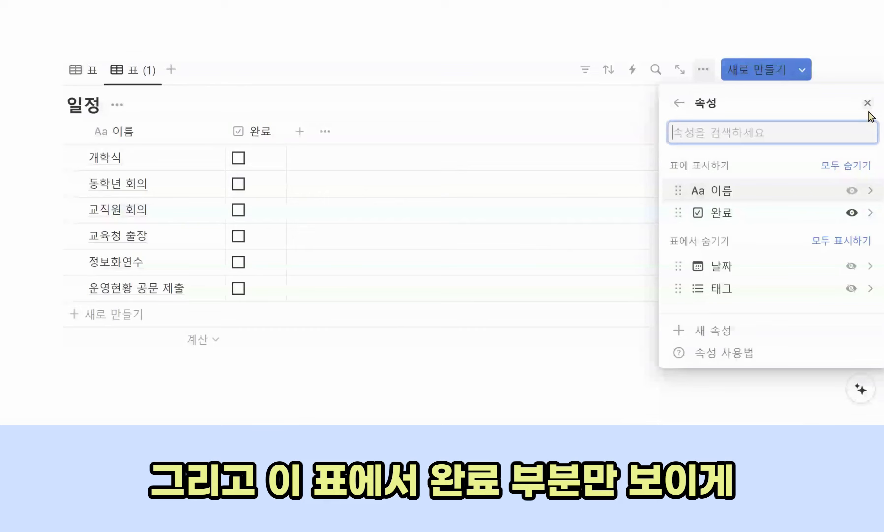
click(867, 103)
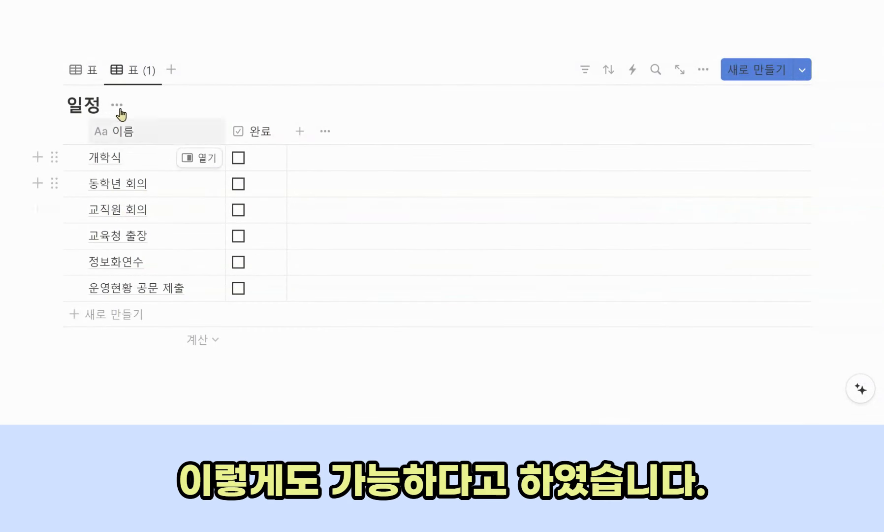
- Compare the 표 and 표 (1) views, ending on the full 표 view
click(79, 73)
click(147, 73)
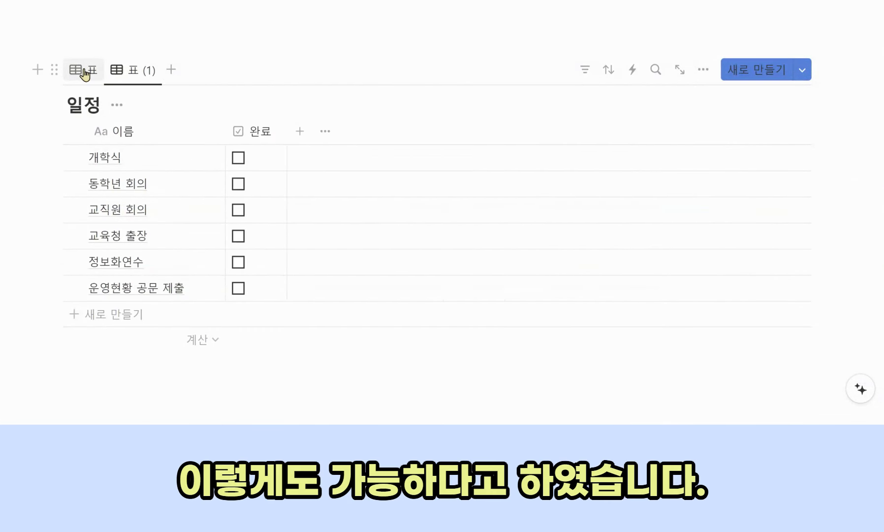
click(85, 73)
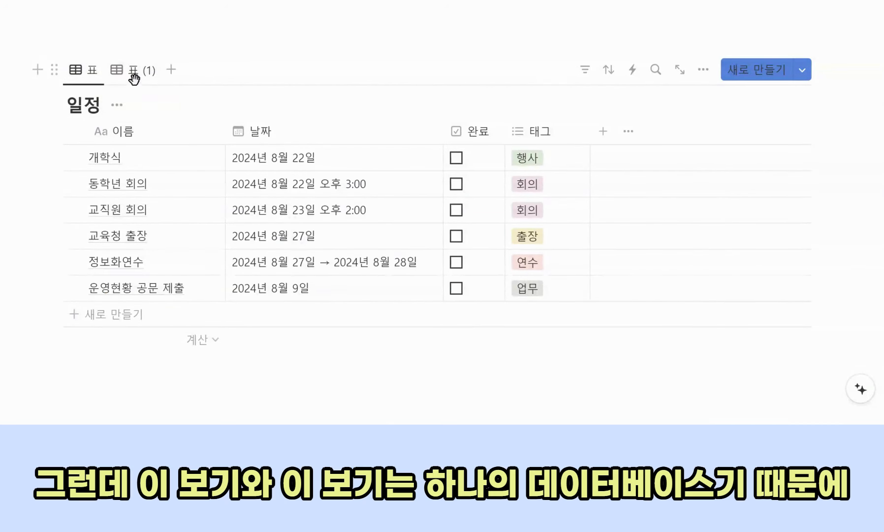
- Mark 개학식, 동학년 회의 and 교육청 출장 as 완료 in the 표 view, and check them in 표 (1)
click(457, 158)
click(457, 183)
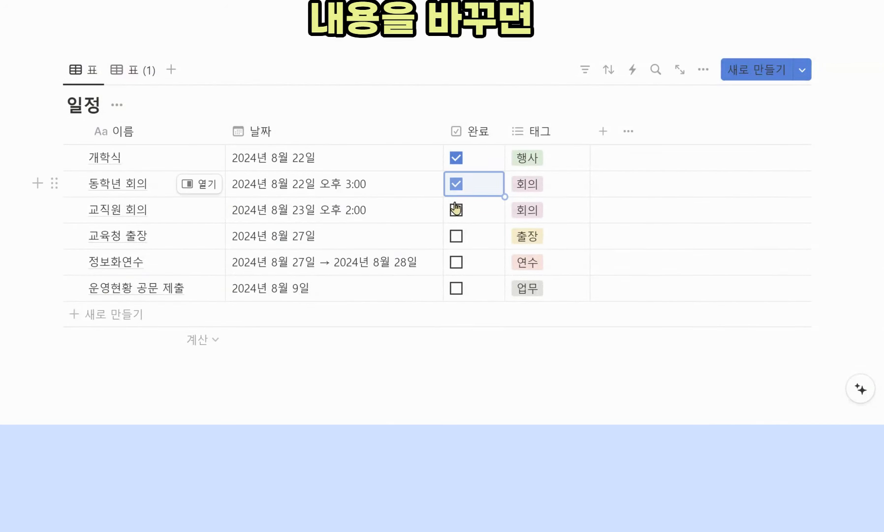
click(457, 236)
click(134, 78)
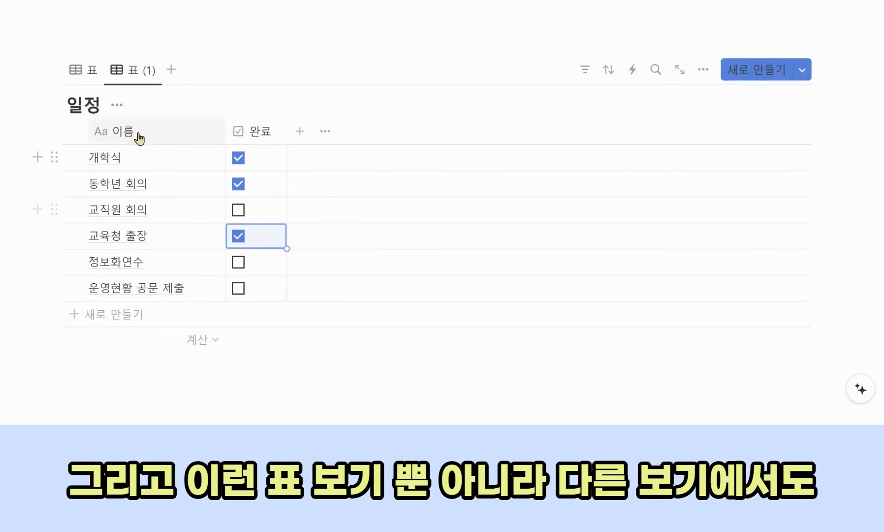
- Return to the 표 view and add a new calendar view to the 일정 database
click(89, 80)
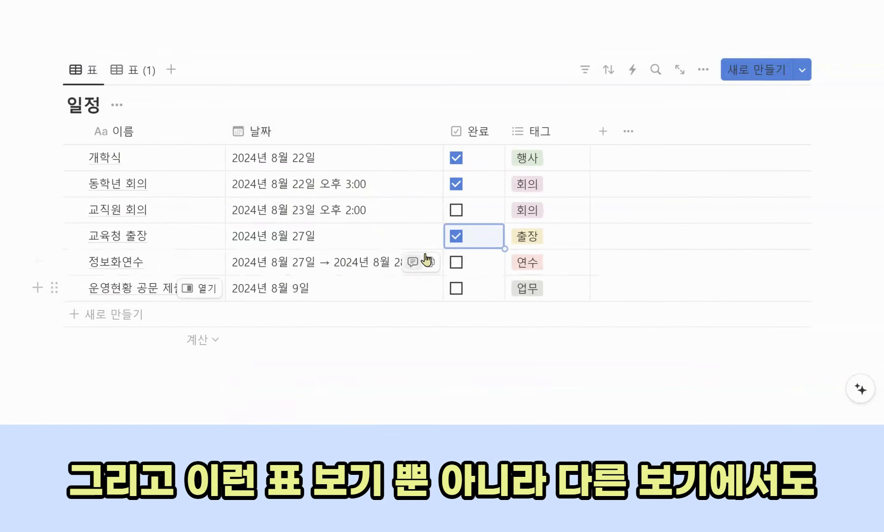
click(90, 71)
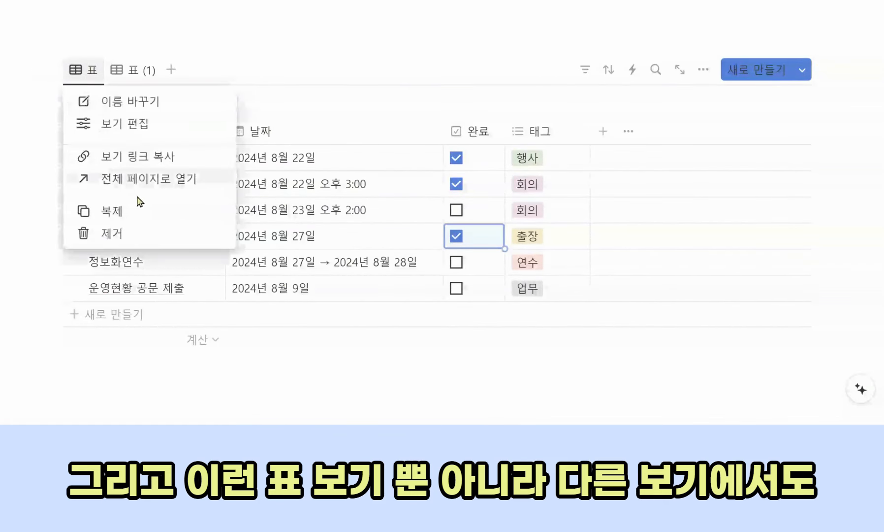
click(178, 59)
click(172, 70)
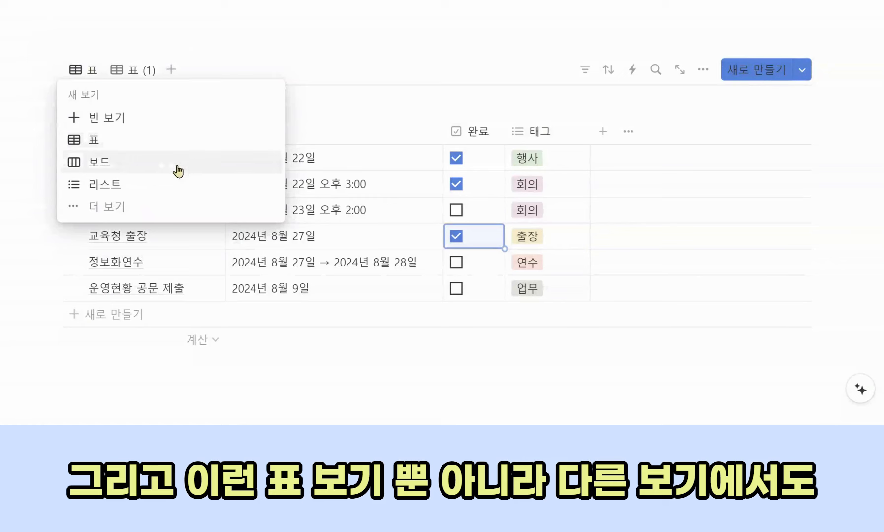
click(155, 211)
click(138, 229)
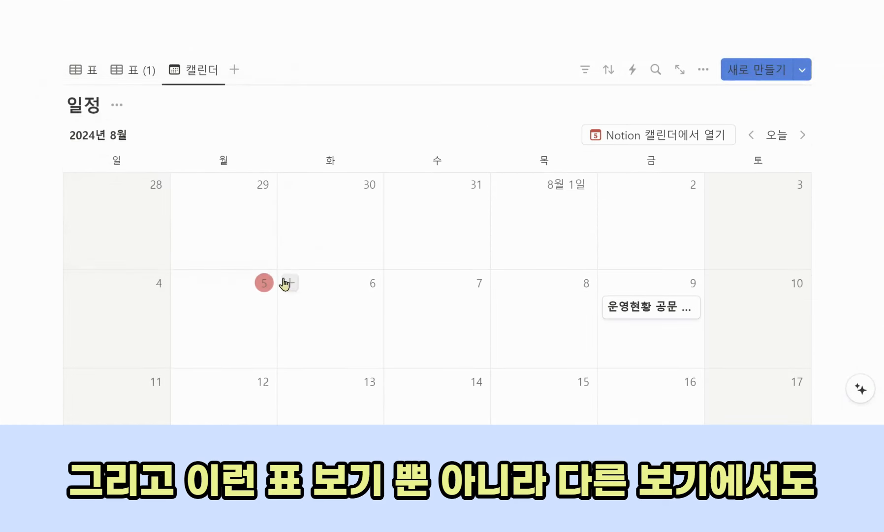
- Show the 완료 and 태그 properties on the calendar cards, with 태그 placed above 완료
scroll(407, 276, down, 2)
scroll(407, 281, down, 4)
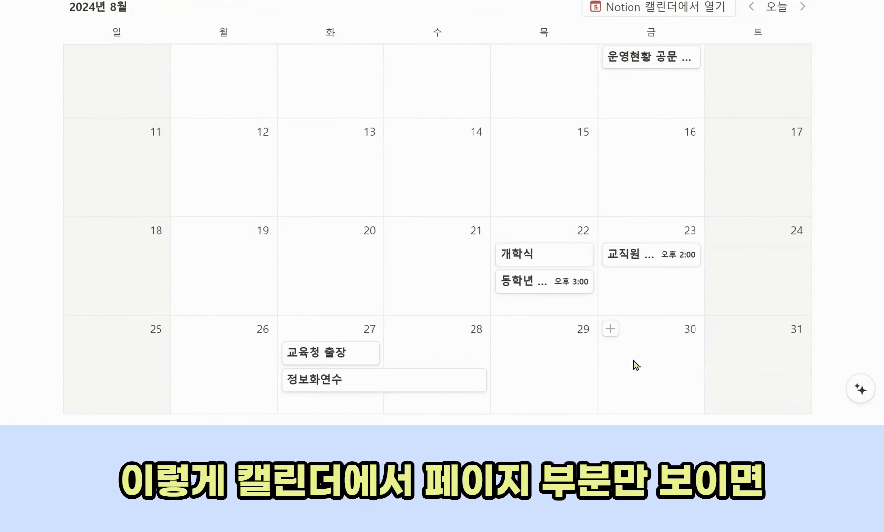
scroll(636, 364, up, 3)
scroll(648, 184, up, 1)
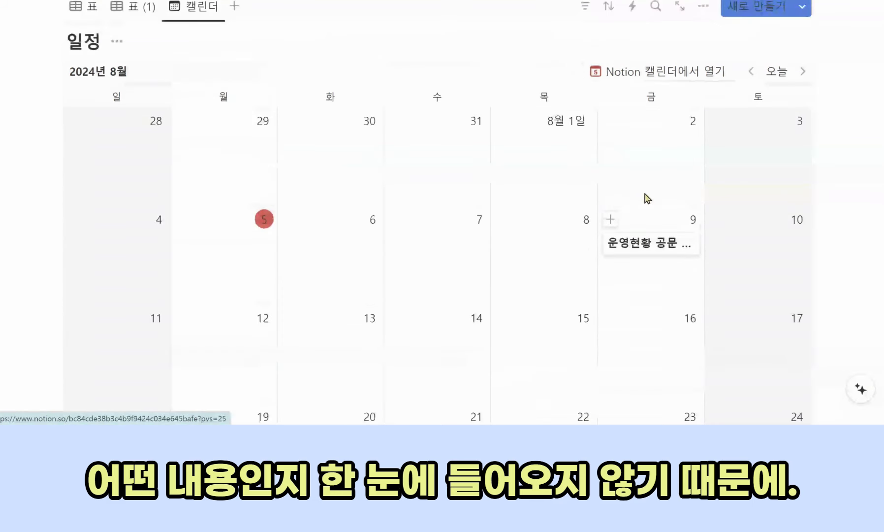
click(704, 7)
click(720, 142)
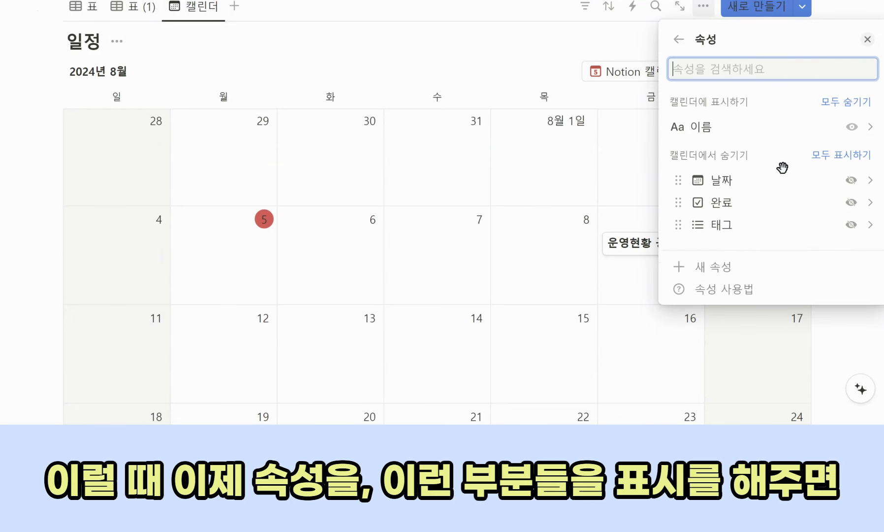
click(851, 203)
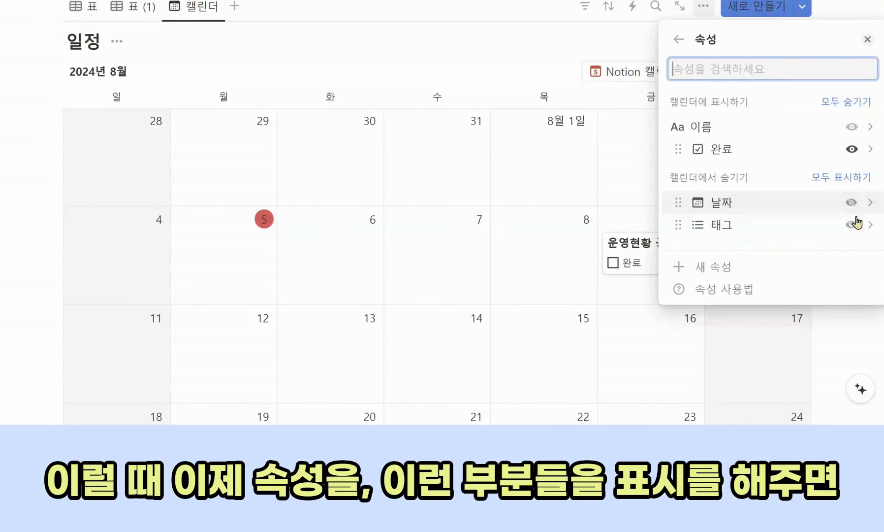
click(851, 224)
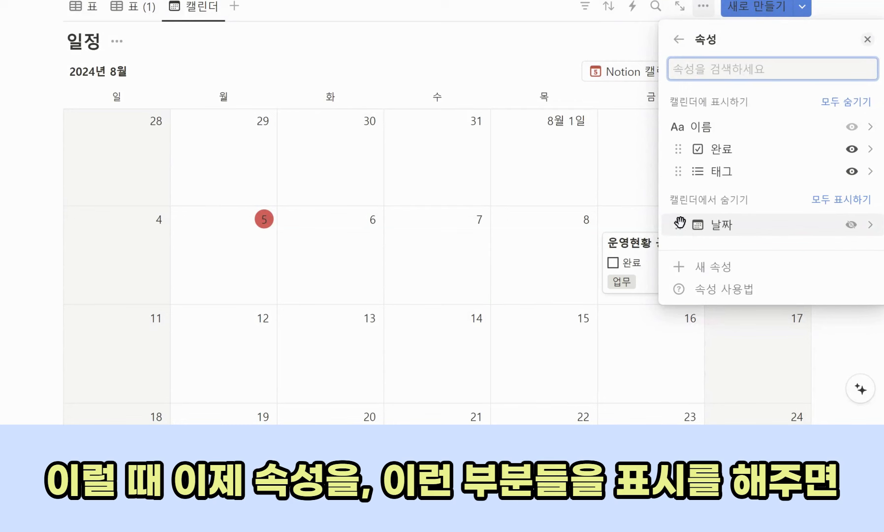
drag(678, 168, 679, 144)
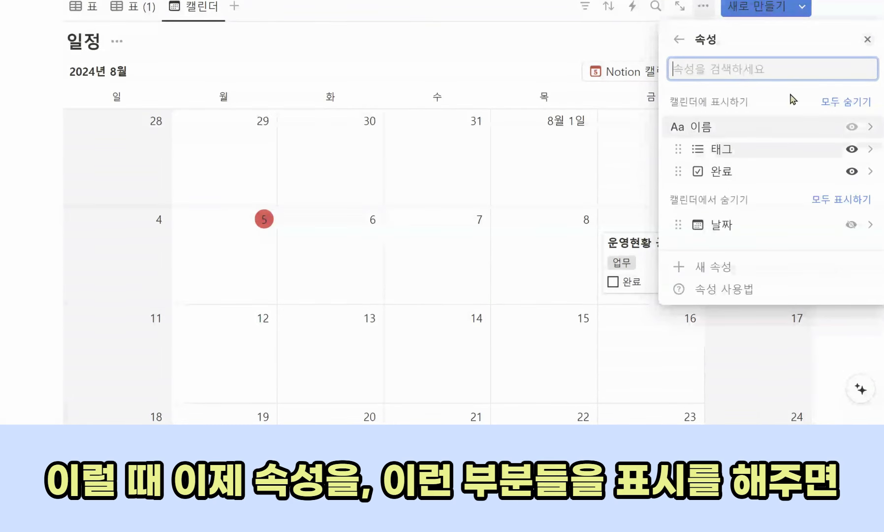
click(867, 39)
- Look through the August 2024 calendar to check how tags and completion checkboxes appear on the event cards
scroll(579, 273, down, 4)
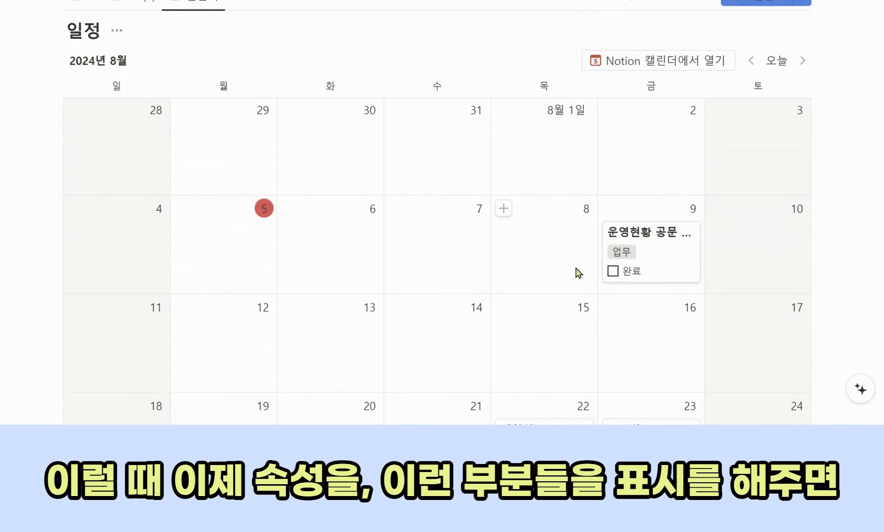
scroll(632, 191, up, 2)
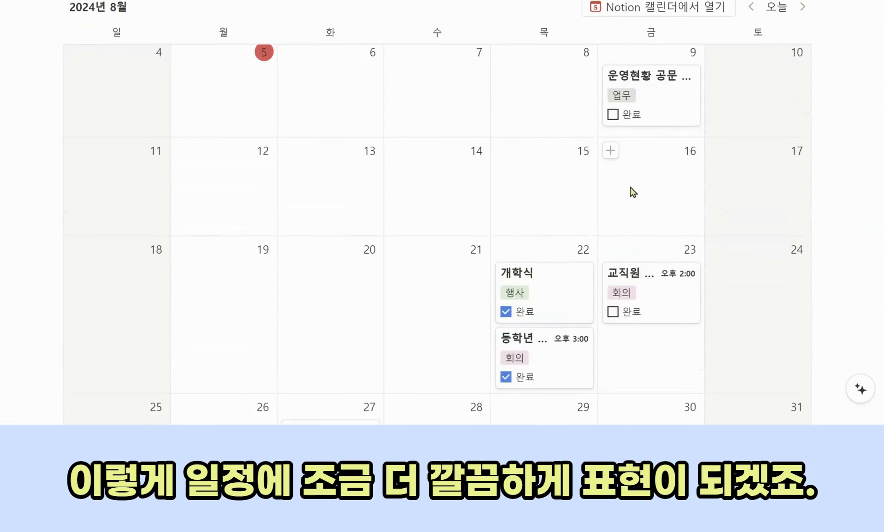
scroll(576, 162, down, 2)
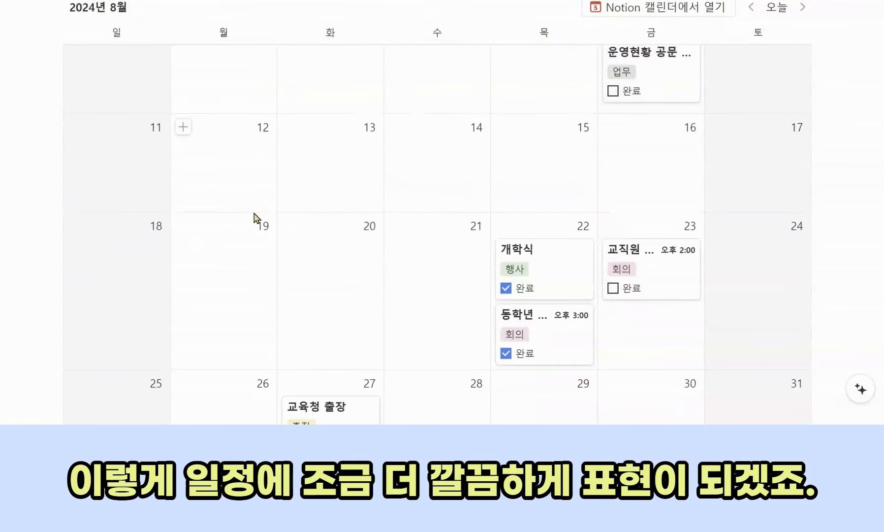
scroll(557, 318, up, 5)
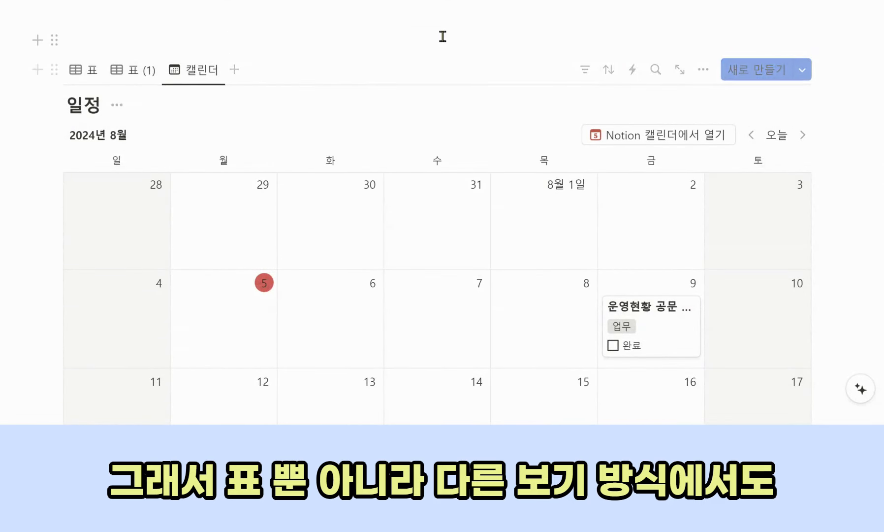
scroll(648, 266, down, 3)
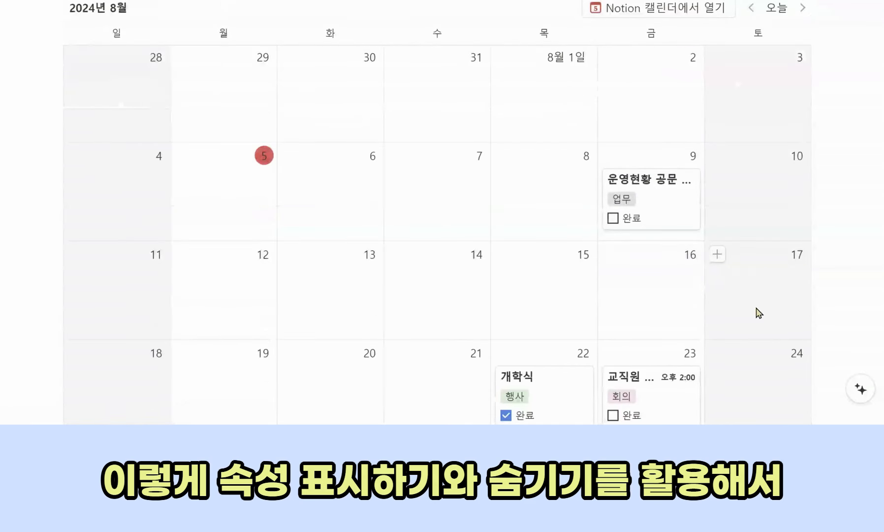
scroll(751, 315, up, 3)
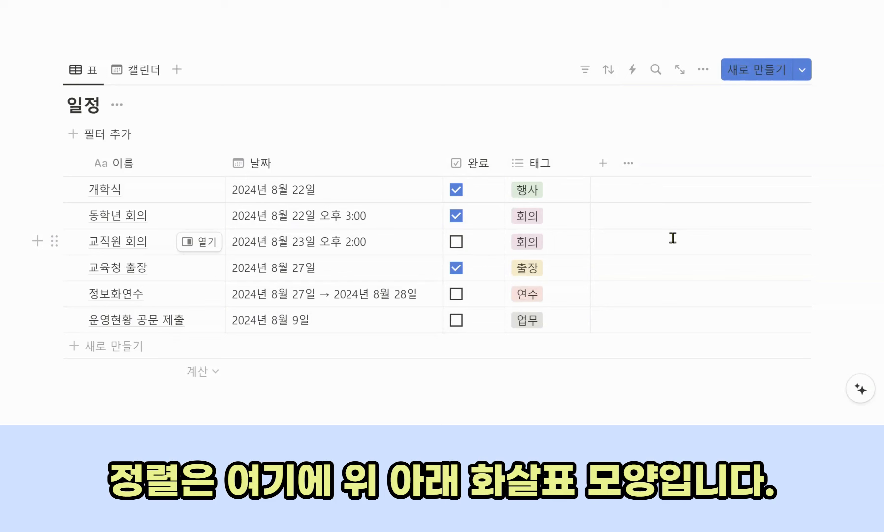
- Sort the 표 view by 날짜 in ascending order and remove the sort again
click(609, 75)
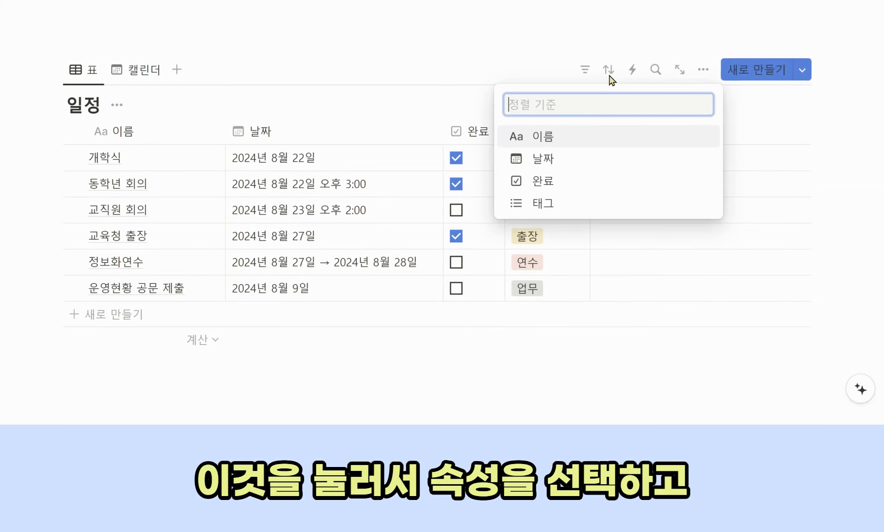
click(603, 168)
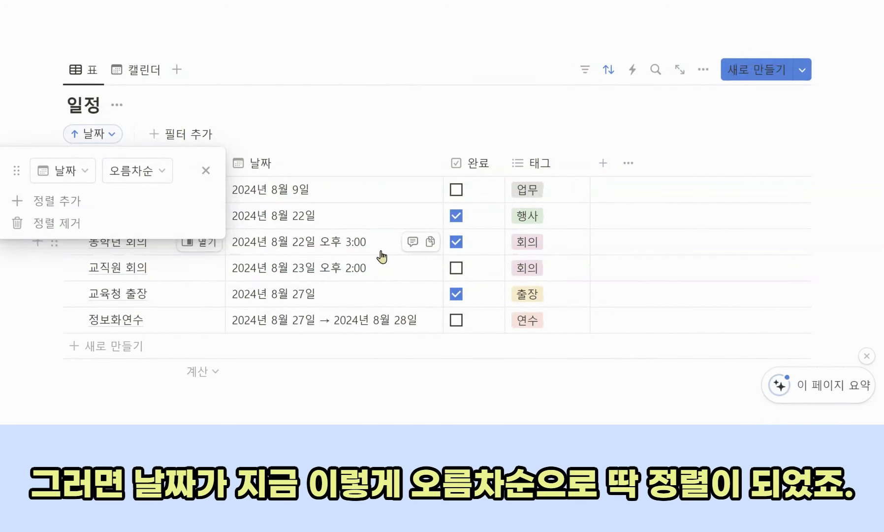
click(94, 235)
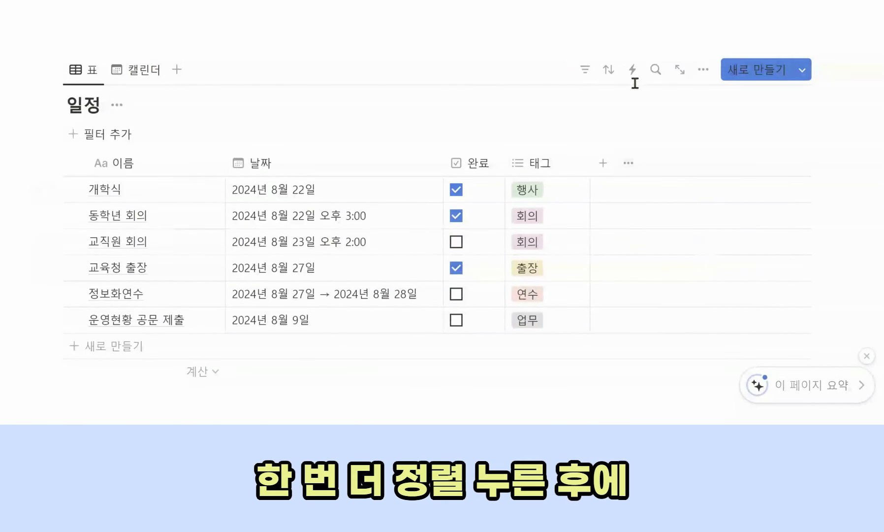
- Sort the 표 view by 이름 in ascending order, and remove the sort with no row left selected
click(602, 75)
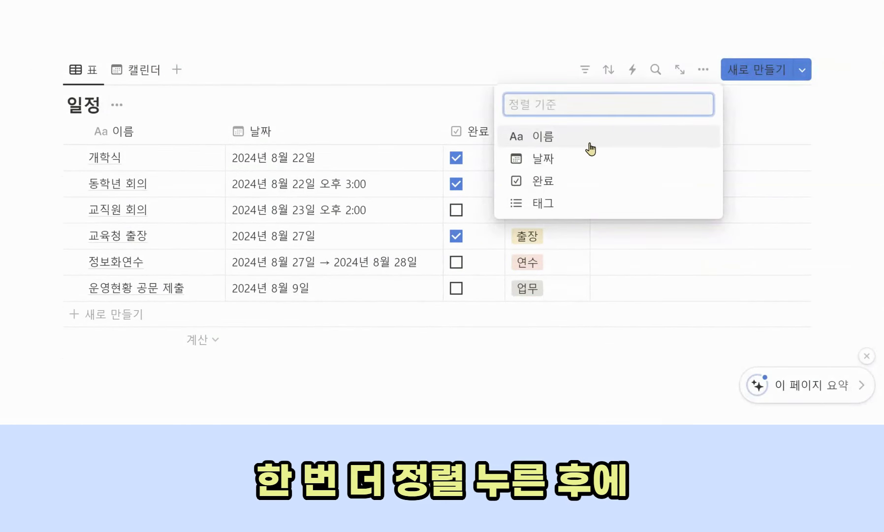
click(590, 148)
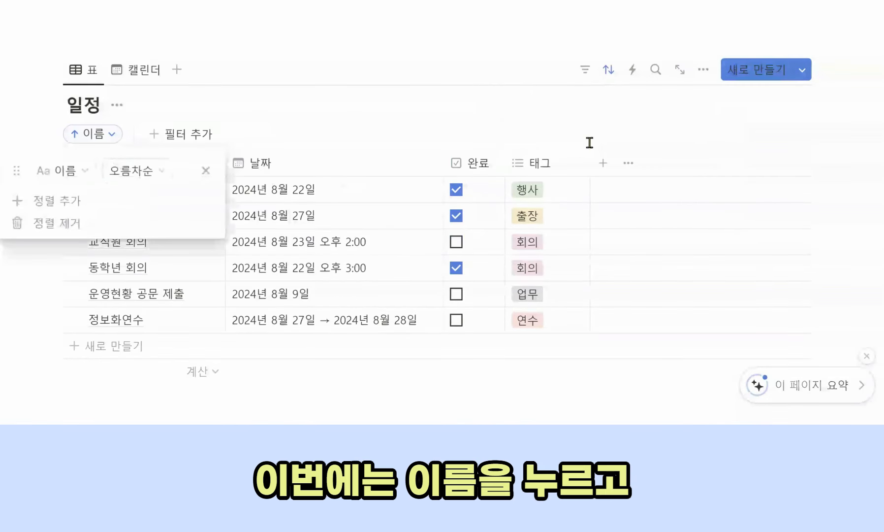
click(203, 171)
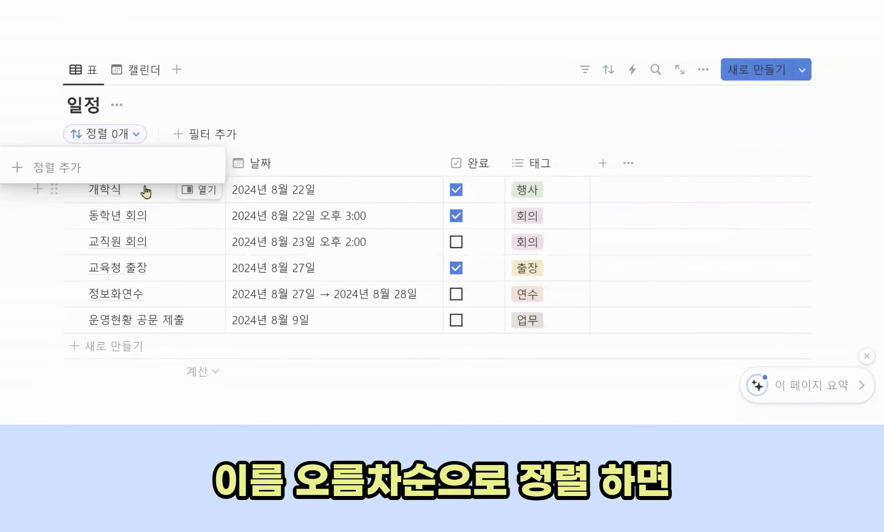
click(698, 252)
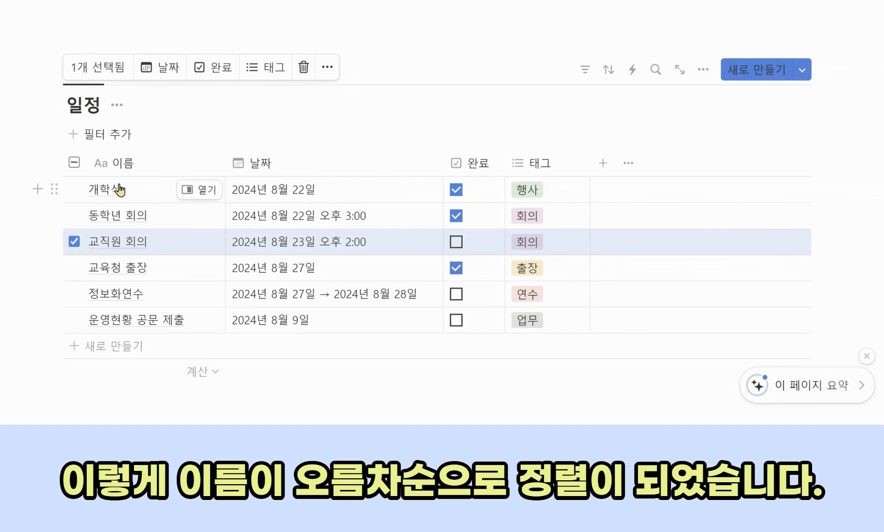
click(74, 241)
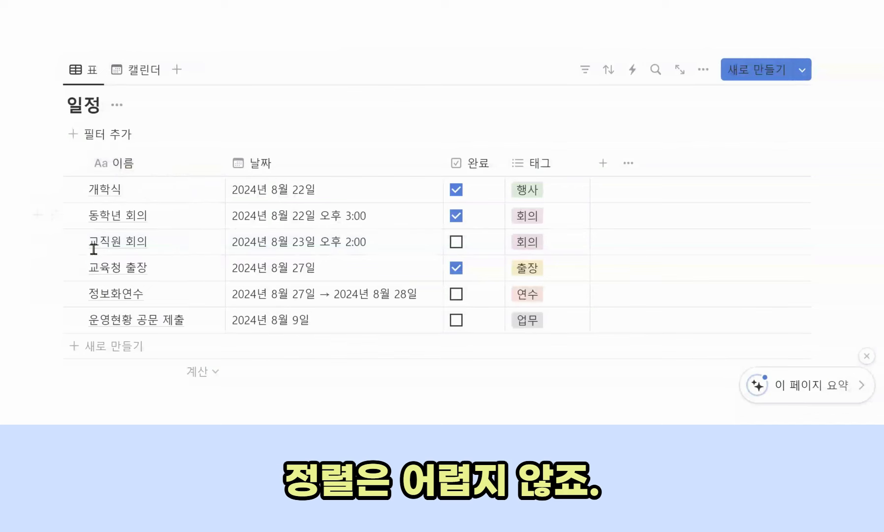
- Review the available sort properties, and sort the 표 view in descending order from the 날짜 column's own options
click(611, 71)
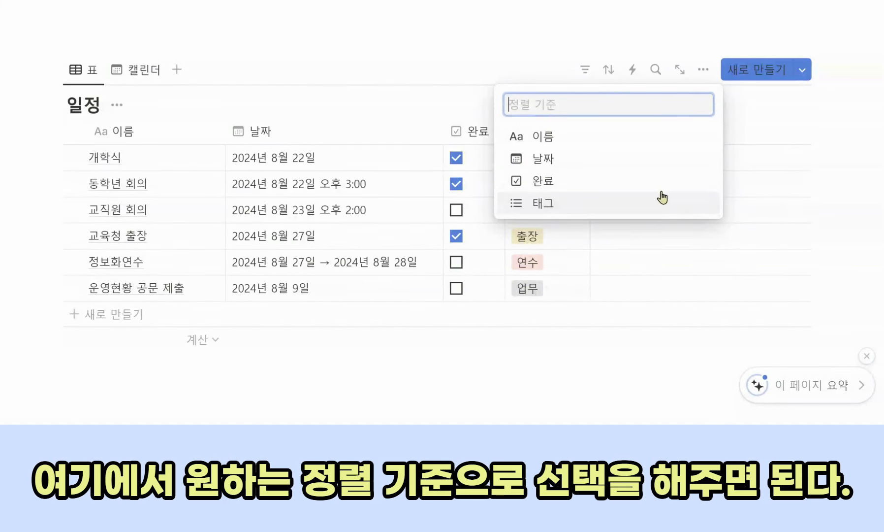
click(790, 157)
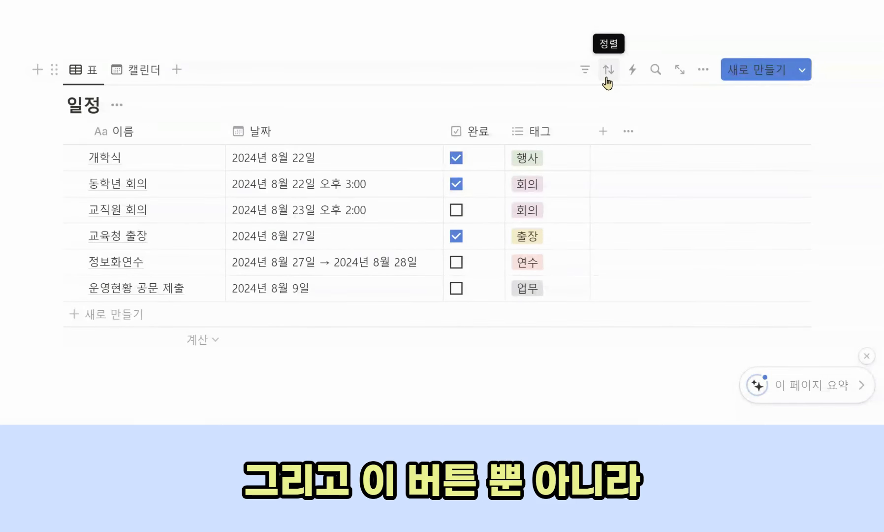
click(263, 133)
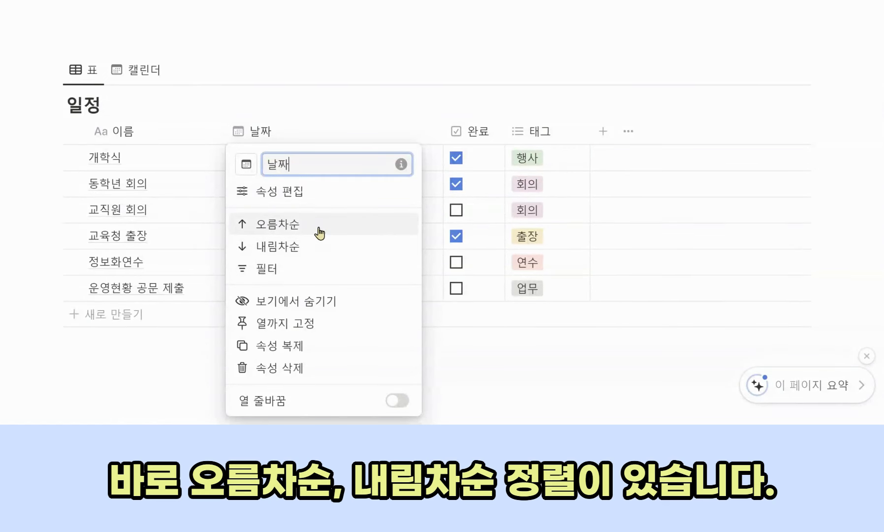
click(312, 247)
click(306, 101)
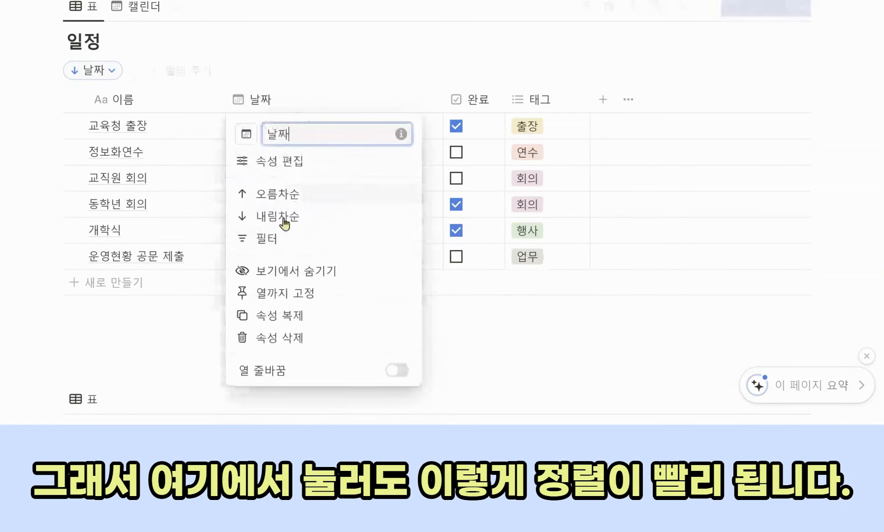
click(608, 176)
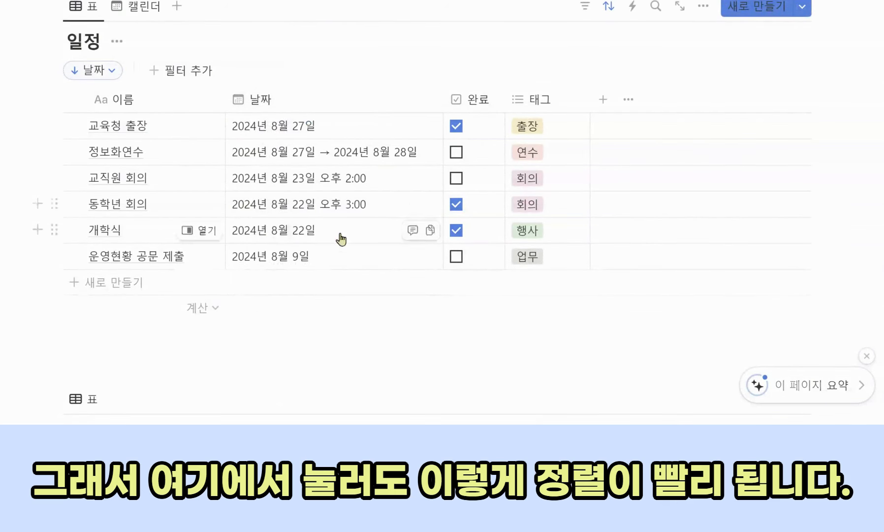
click(154, 102)
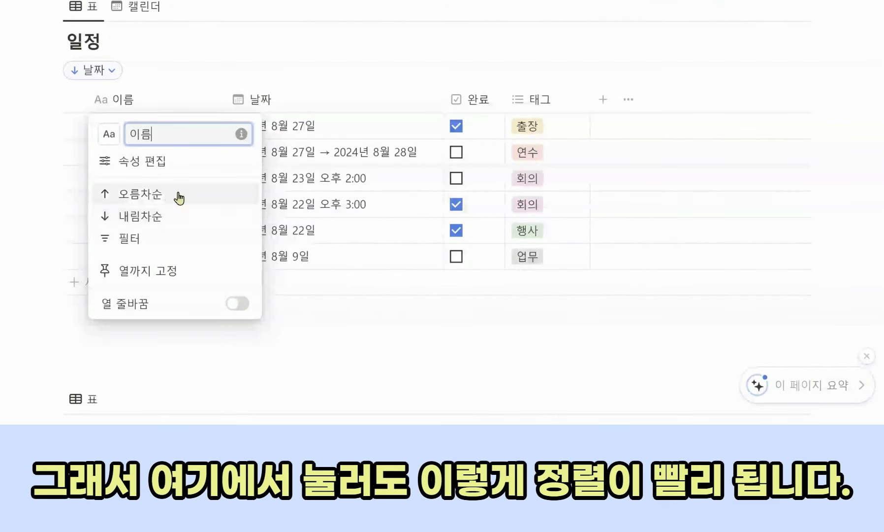
key(Escape)
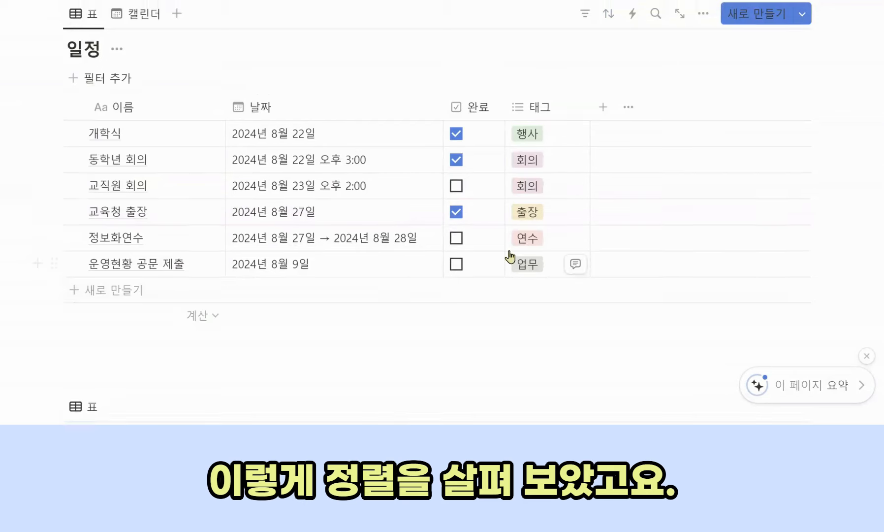
- Clear the 완료 checkbox of the 개학식 entry
scroll(510, 256, up, 1)
click(462, 193)
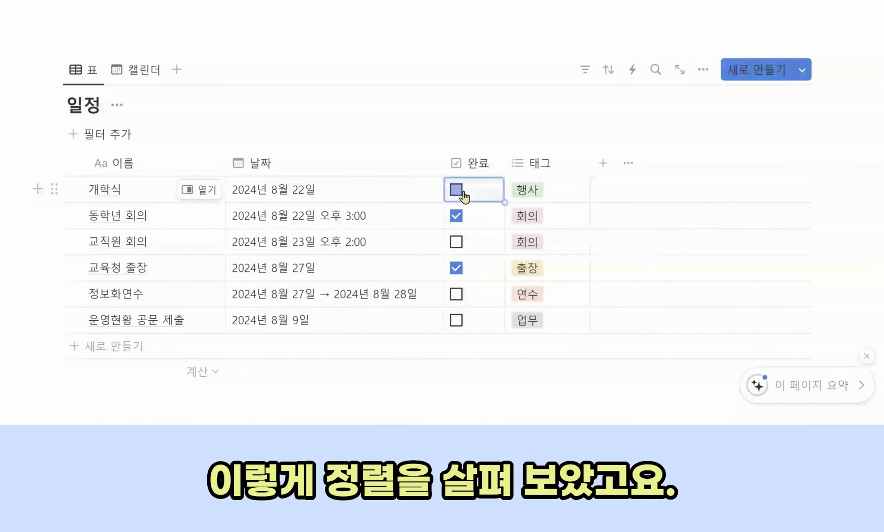
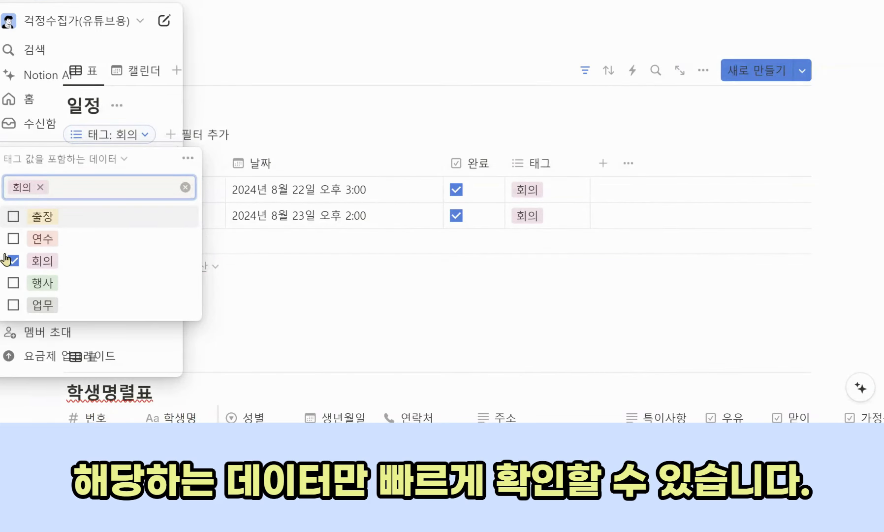
- Try the 태그 filter with 연수 and 행사 added and with 행사 alone, and return it to 회의 only
click(14, 240)
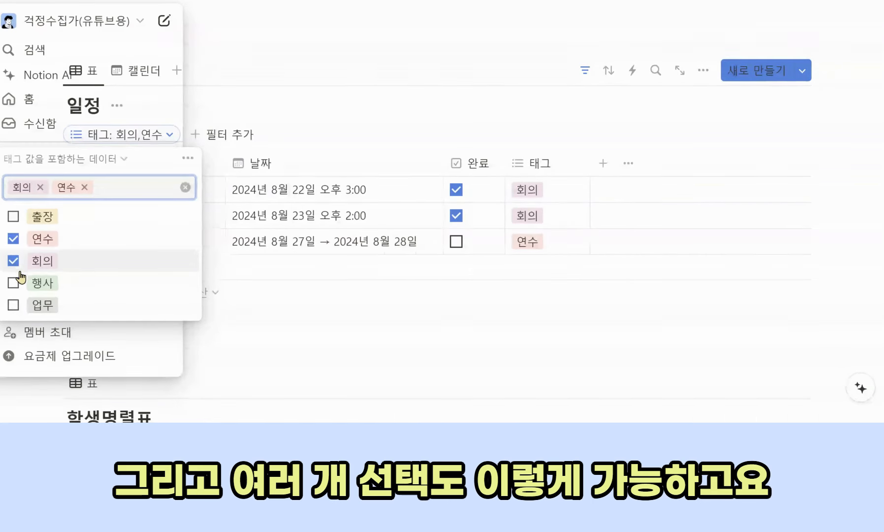
click(14, 282)
click(13, 276)
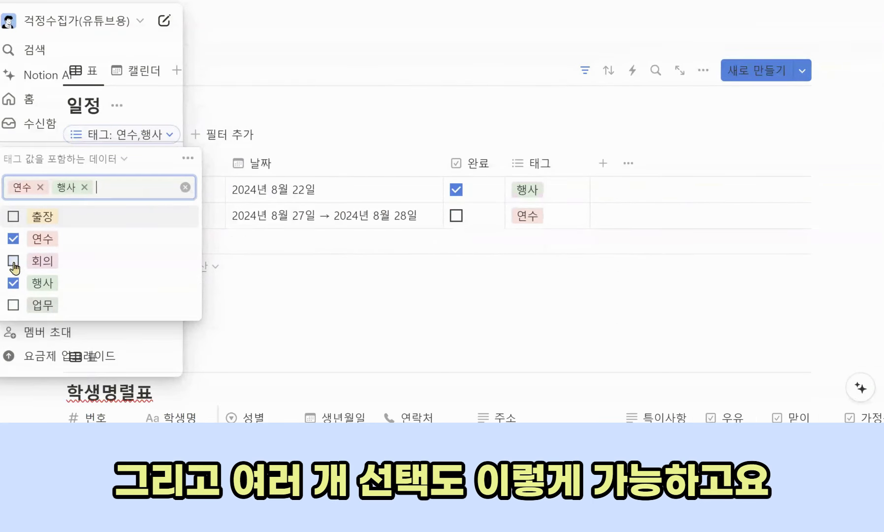
click(13, 238)
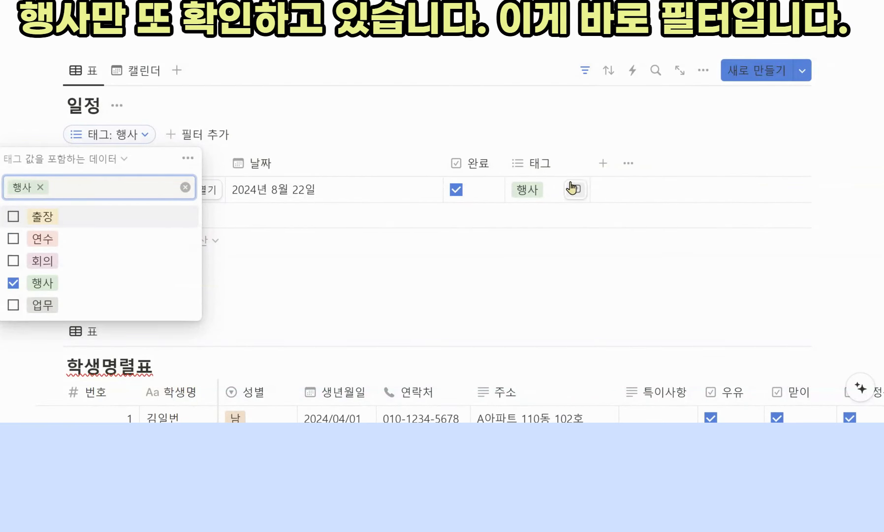
click(14, 261)
click(13, 282)
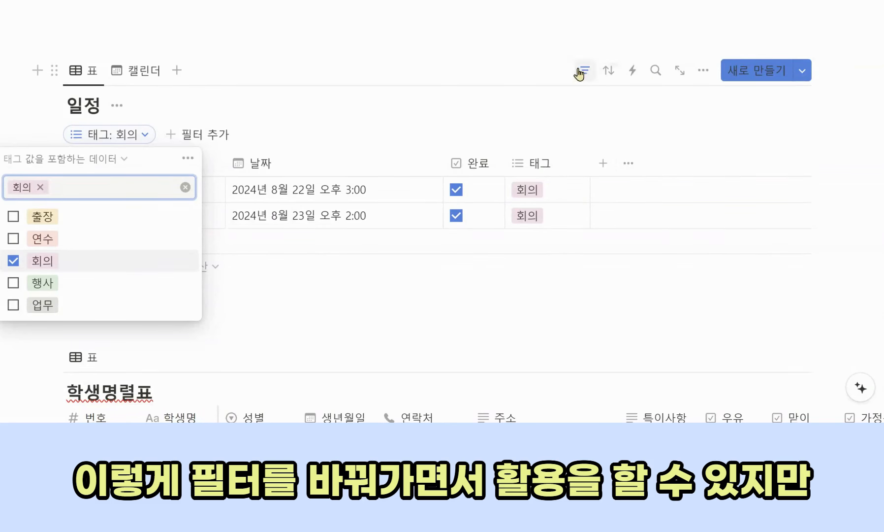
- Replace 회의 with 행사 as the only tag in the 표 view's 태그 filter, leaving no row selected
click(13, 239)
click(13, 283)
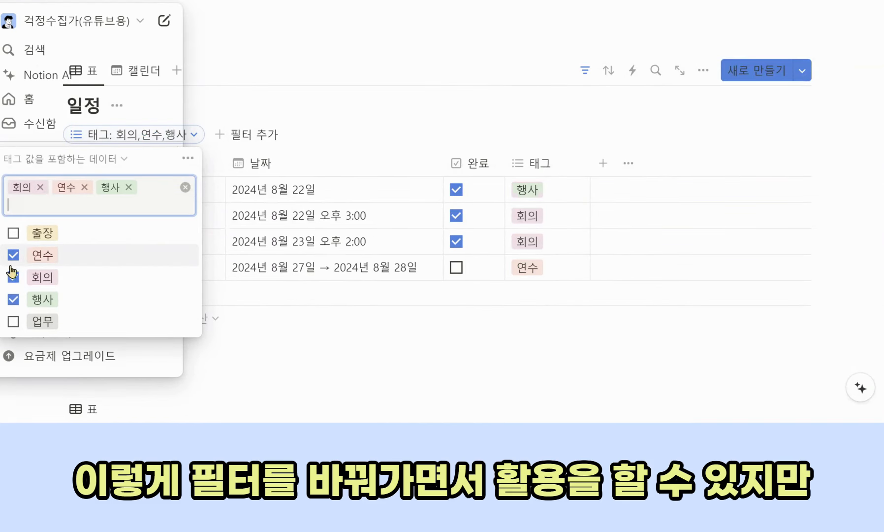
click(13, 260)
click(14, 241)
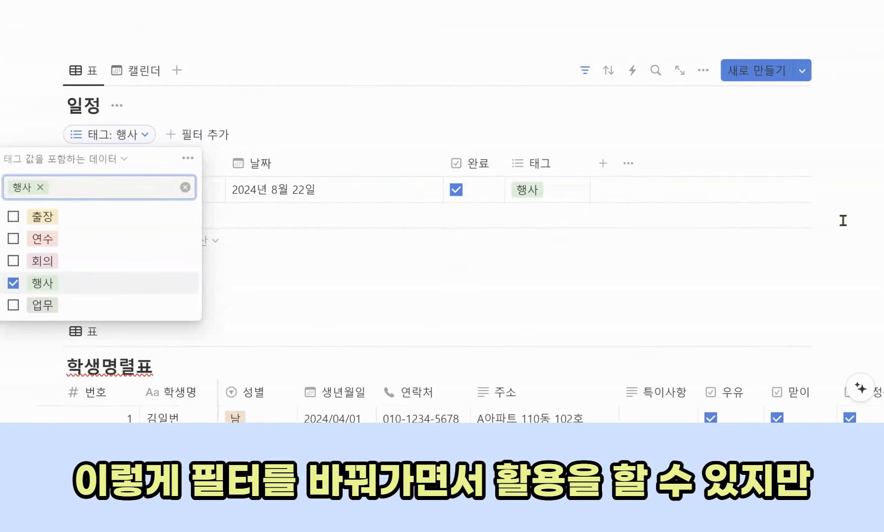
click(805, 179)
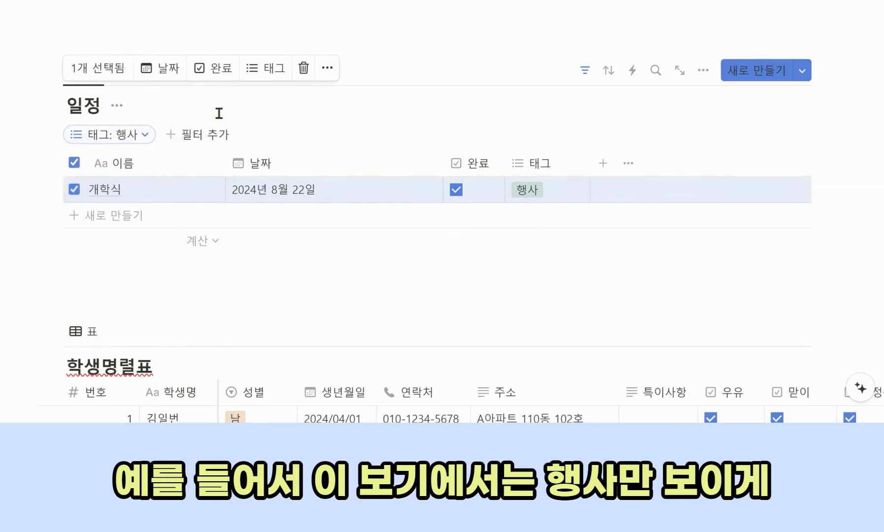
click(493, 128)
- Duplicate the filtered 표 view and rename the original view as 행사
click(87, 70)
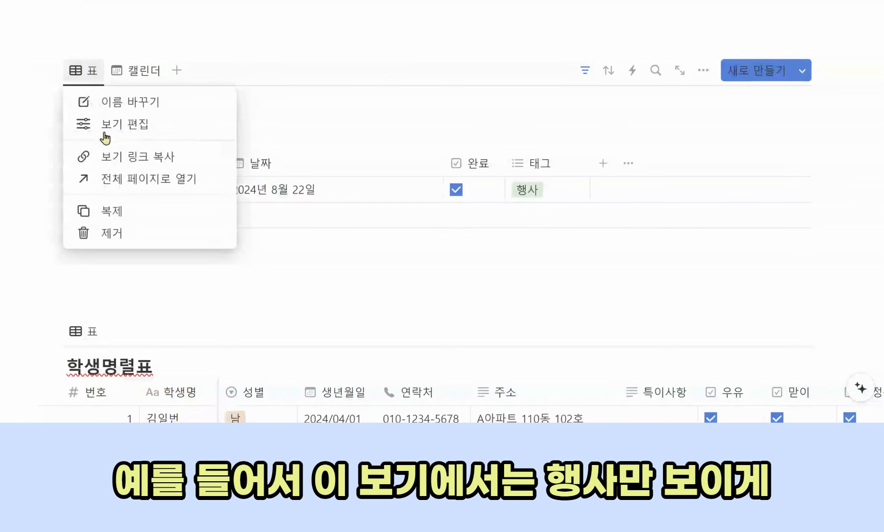
click(124, 211)
click(79, 73)
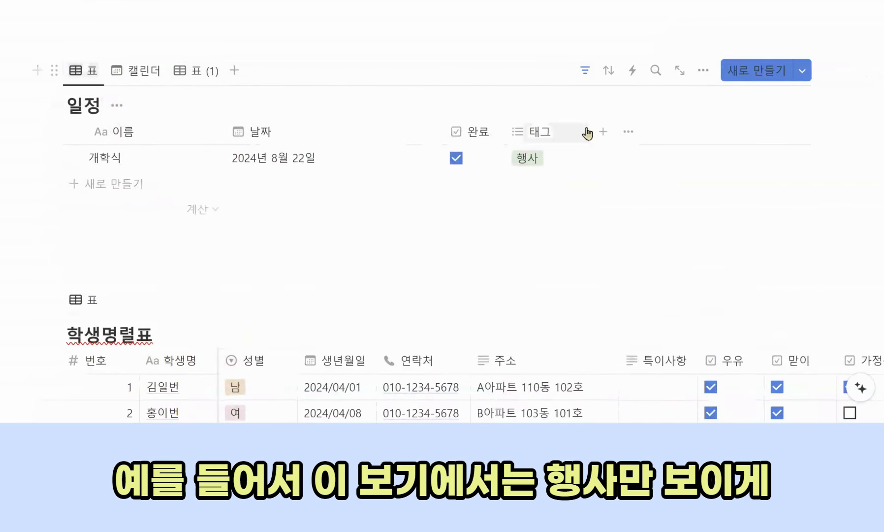
click(92, 74)
click(143, 102)
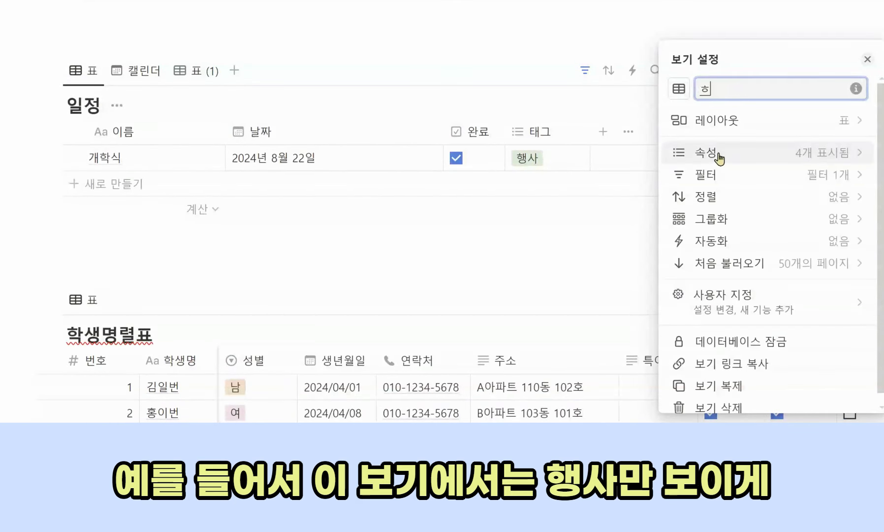
text(행사)
click(482, 261)
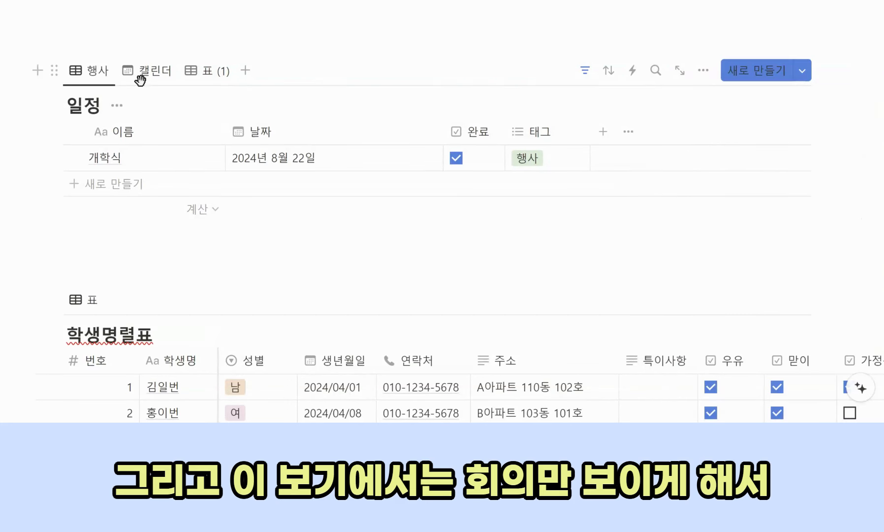
- Rename the duplicated view 표 (1) as 회의
click(210, 73)
click(224, 73)
click(240, 102)
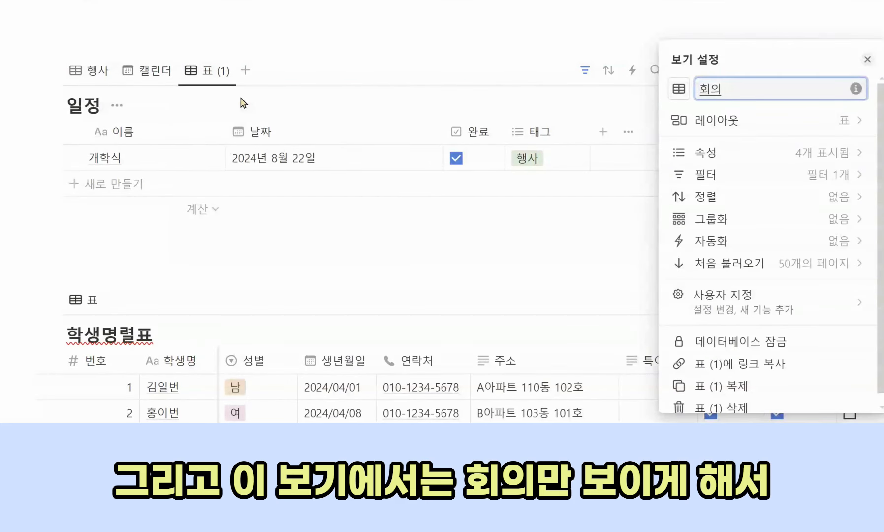
click(383, 250)
- Set the 태그 filter of the 회의 view to 회의 instead of 행사
click(222, 78)
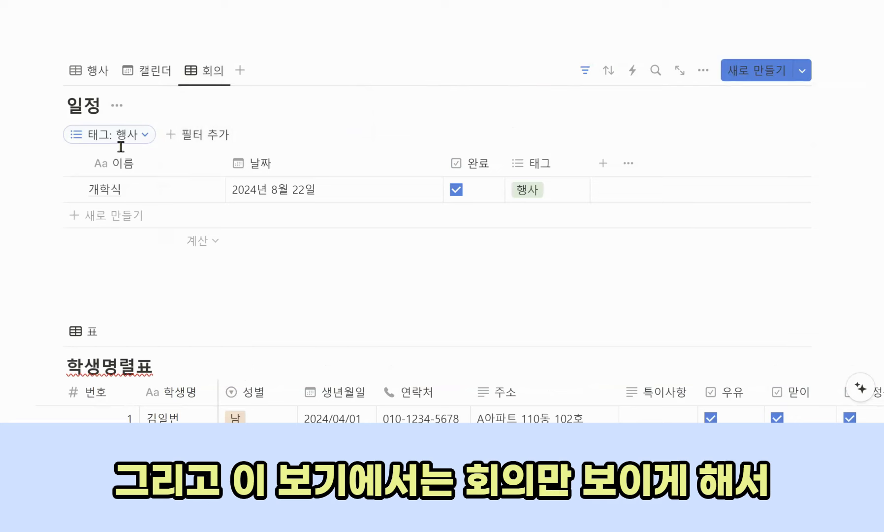
click(123, 139)
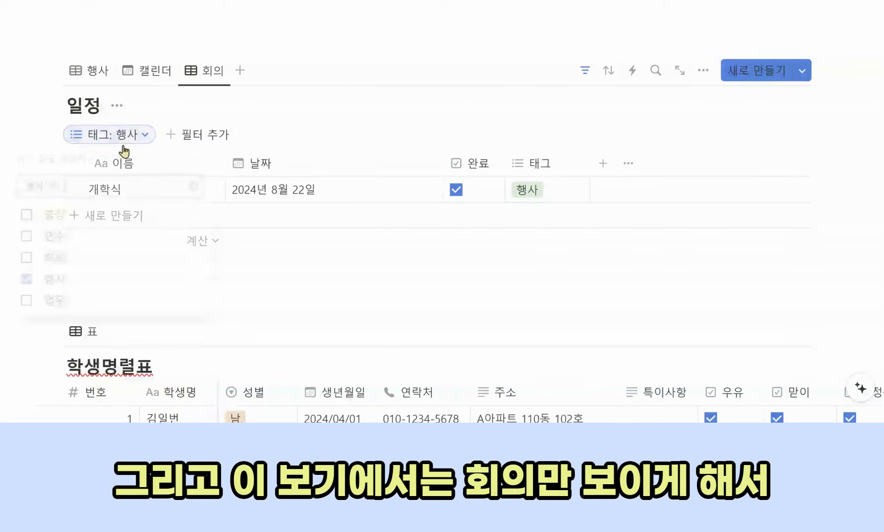
click(24, 281)
click(24, 262)
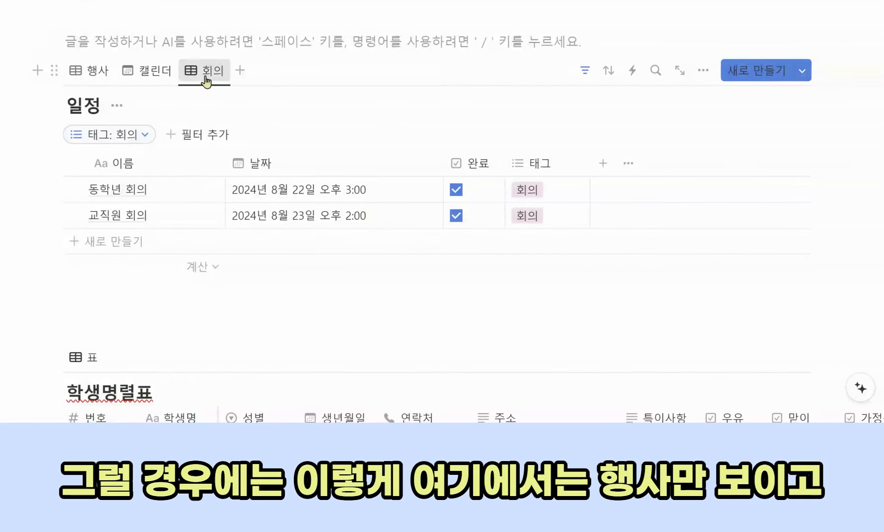
- Move the 회의 view beside 행사 to compare the entries of both views, and move it back after 캘린더
drag(205, 80, 128, 84)
click(94, 74)
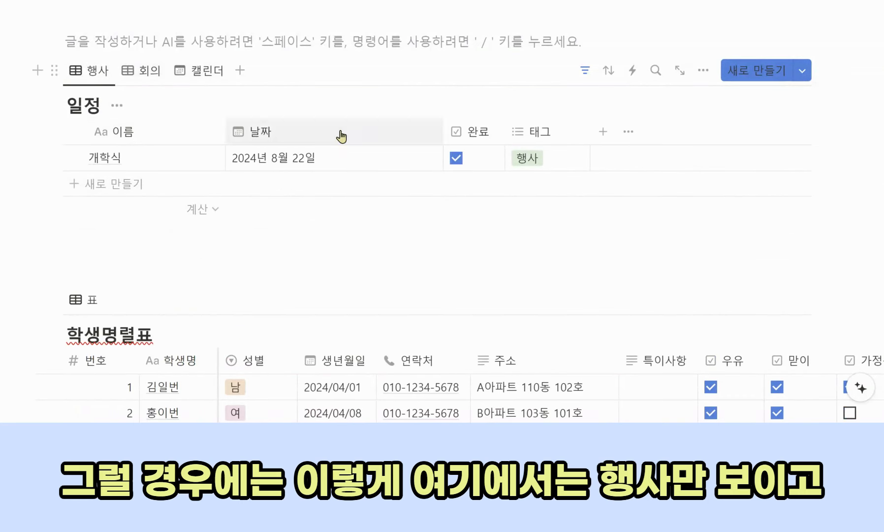
click(143, 76)
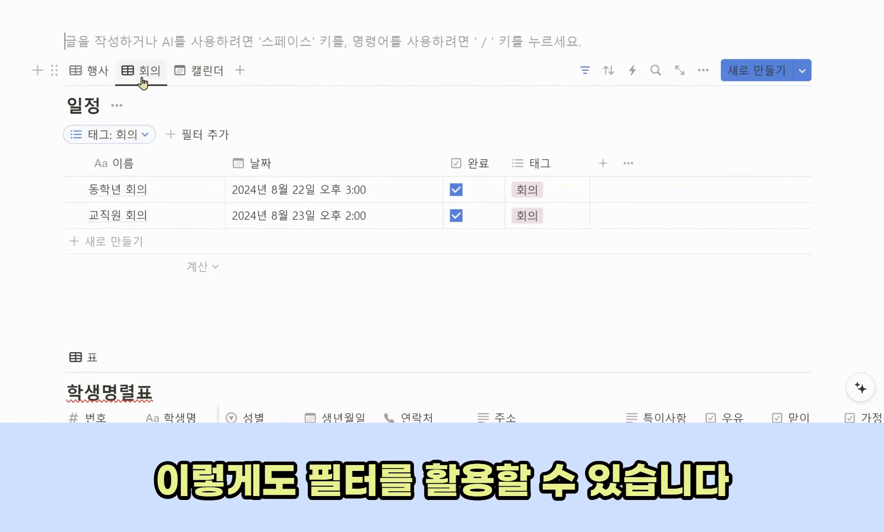
drag(143, 81, 247, 73)
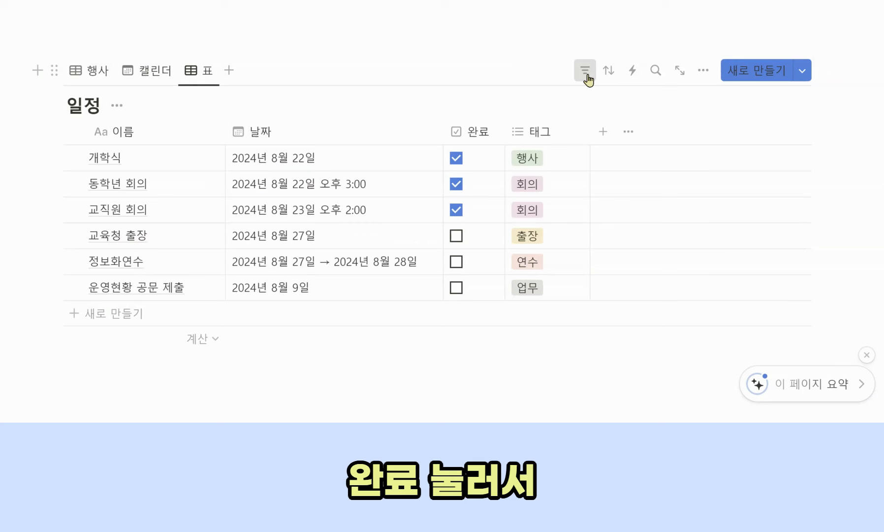
- Filter the 표 view of the 일정 database to entries whose 완료 checkbox is 체크 표시되지 않음
click(585, 72)
click(550, 186)
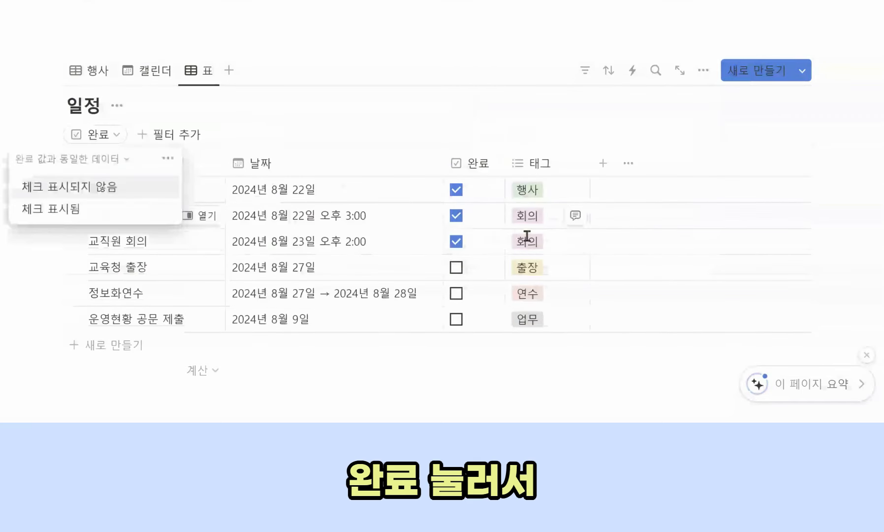
click(118, 195)
key(Escape)
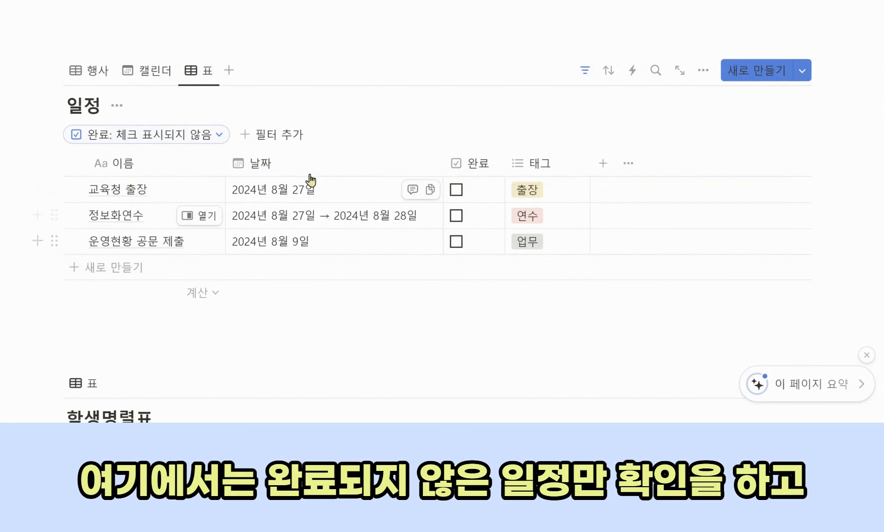
- Duplicate the filtered 표 view and set the duplicate's 완료 filter to 체크 표시됨
click(198, 71)
click(257, 218)
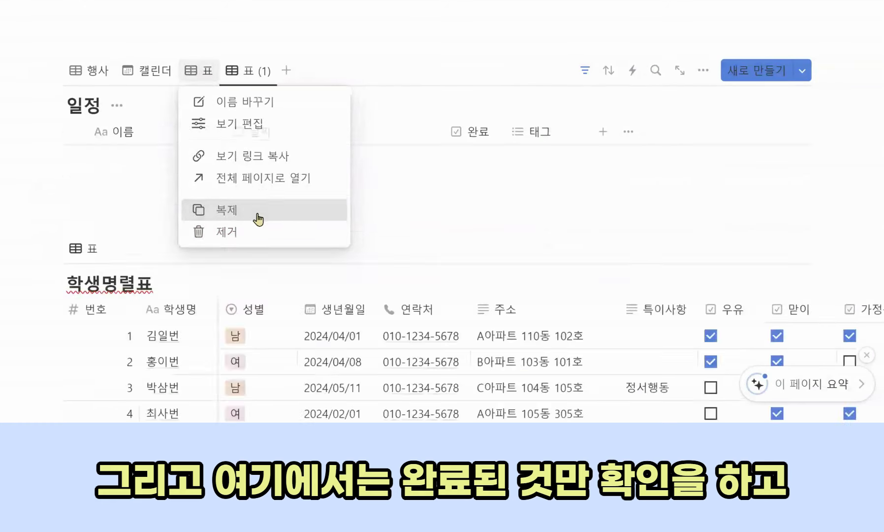
key(Escape)
click(585, 70)
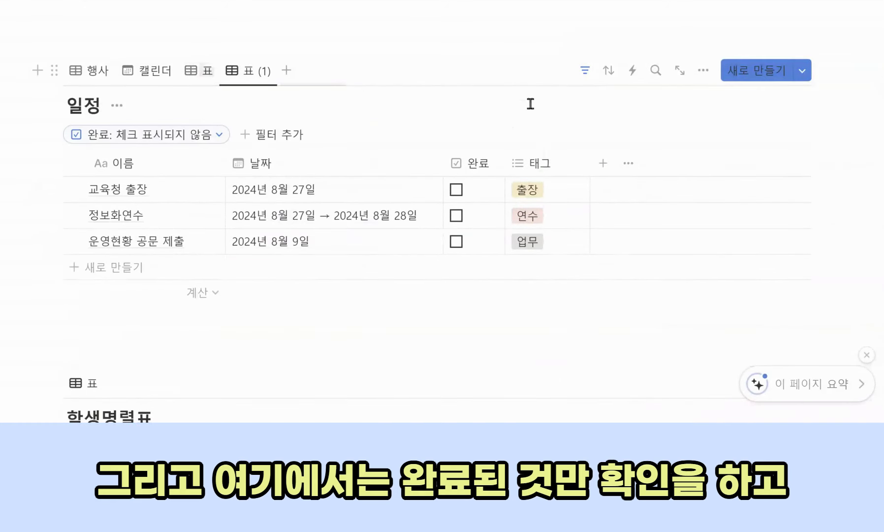
click(172, 134)
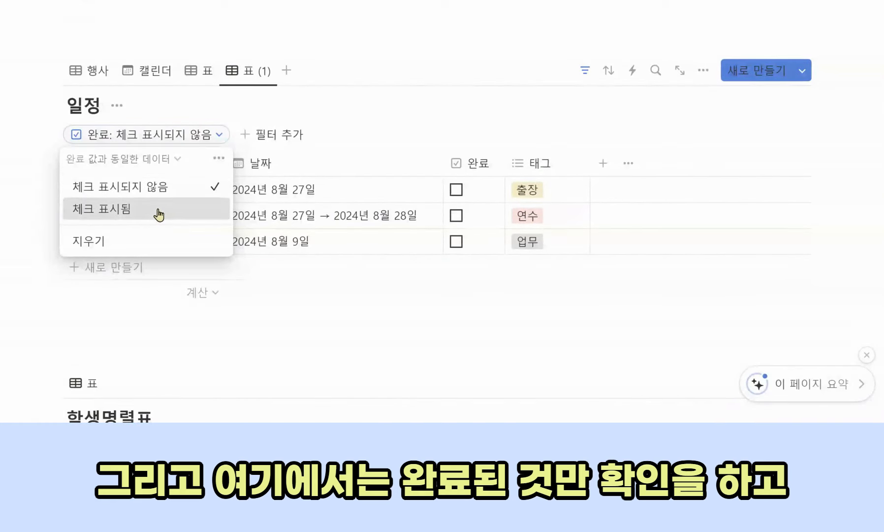
click(158, 211)
click(169, 138)
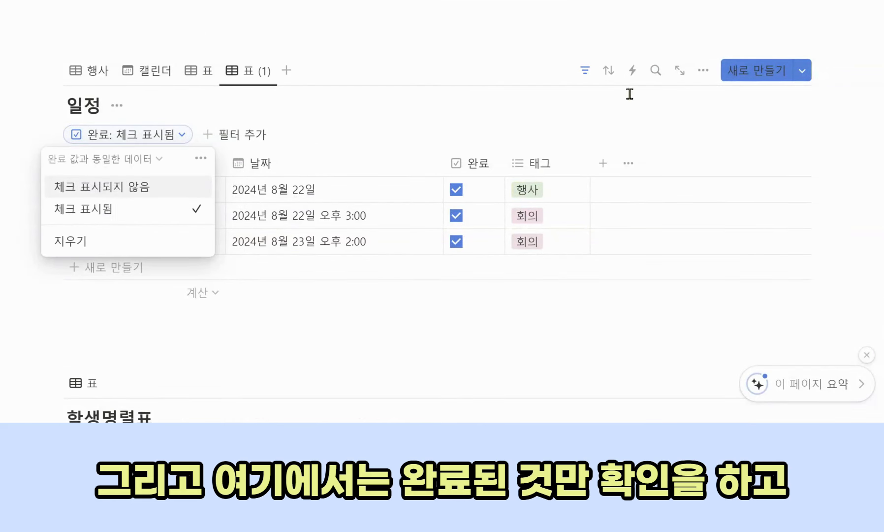
click(666, 124)
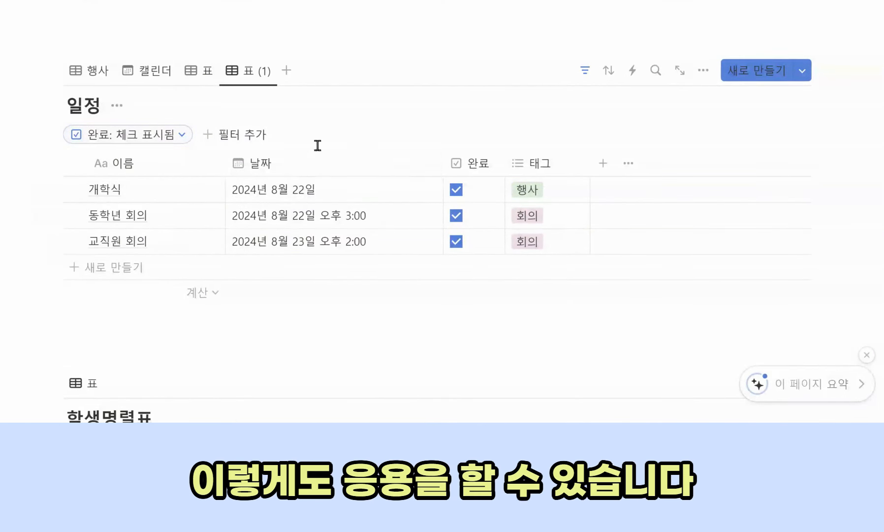
- Compare the entries of the 표 and 표 (1) views, and open the 완료 filter of 표 (1)
click(210, 74)
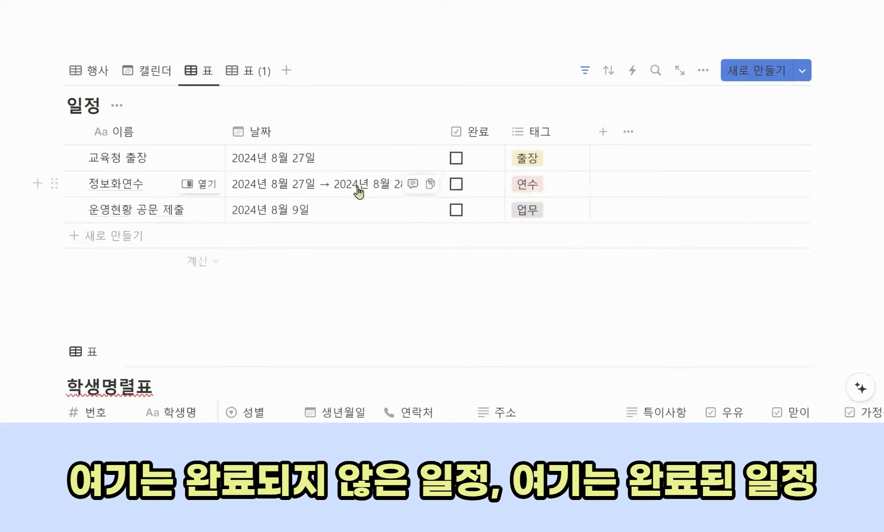
click(264, 75)
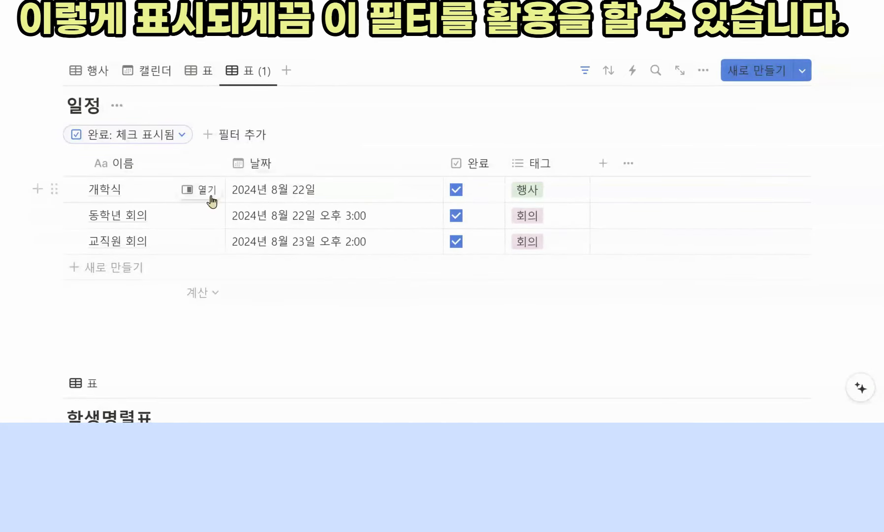
click(154, 141)
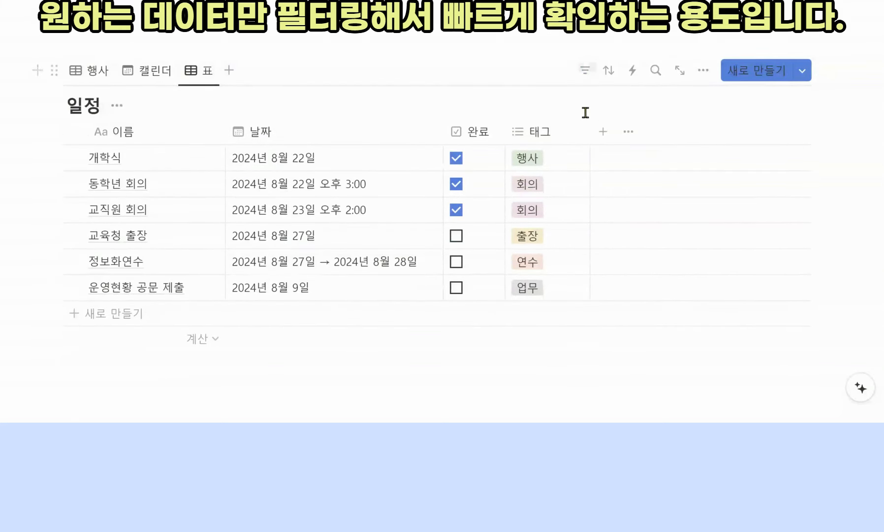
- Filter the 표 view of the 학생명렬표 database by 성별, keeping only 남
scroll(805, 184, down, 8)
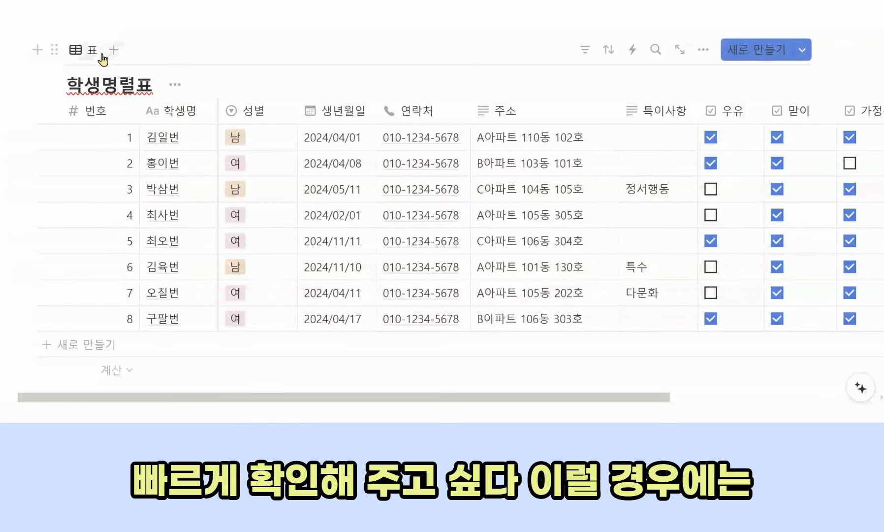
click(584, 53)
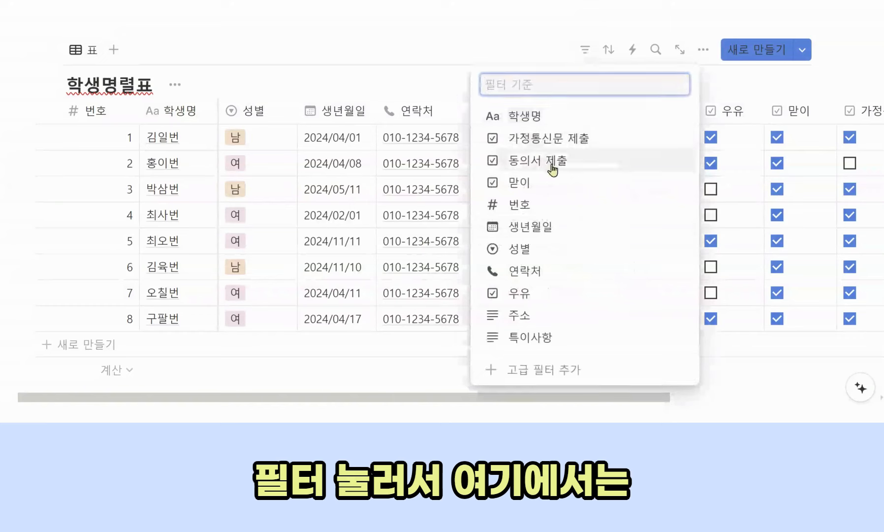
click(552, 263)
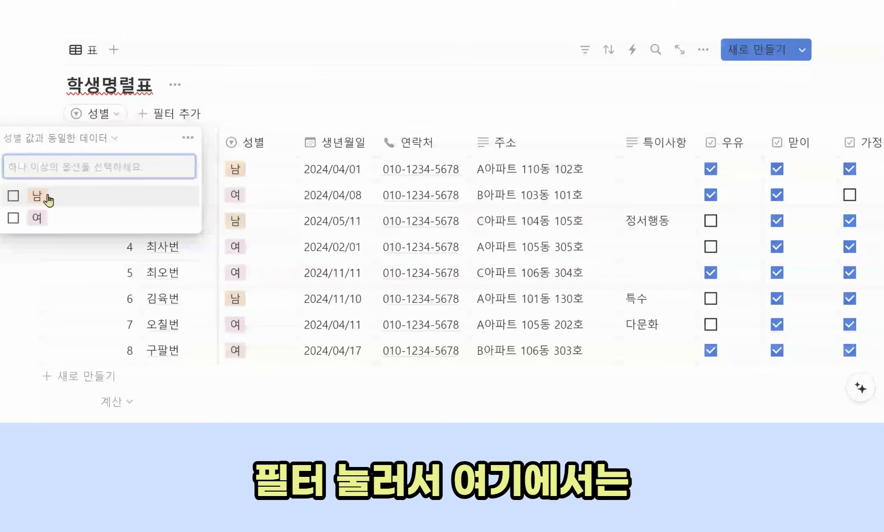
click(13, 196)
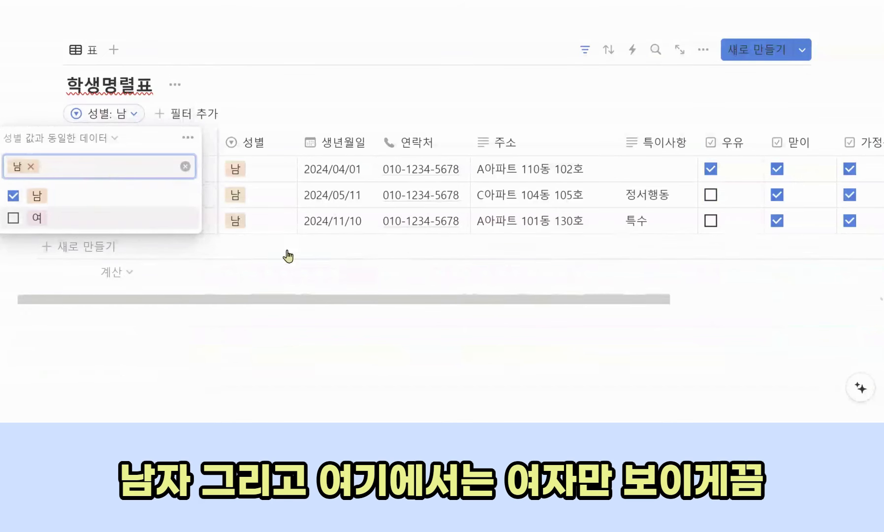
click(153, 40)
- Duplicate the filtered 학생명렬표 view and set the duplicate's 성별 filter to 여 instead of 남
click(83, 50)
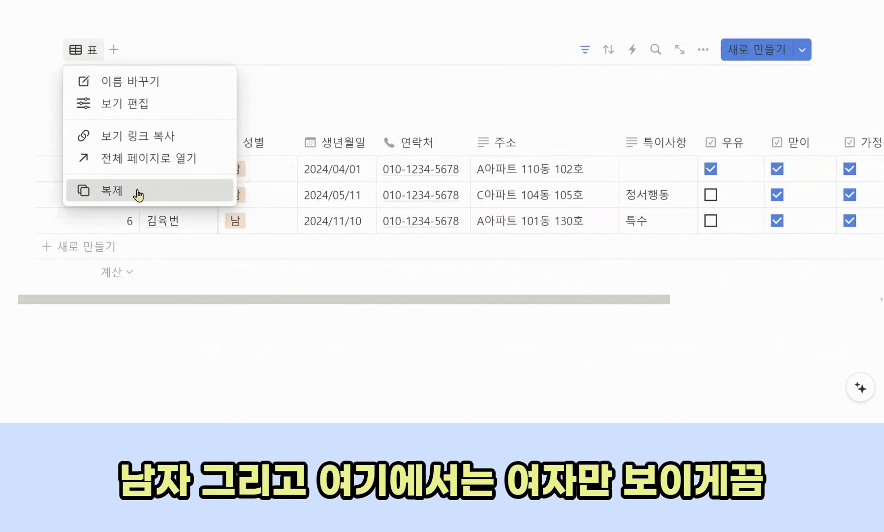
click(138, 195)
click(585, 49)
click(585, 49)
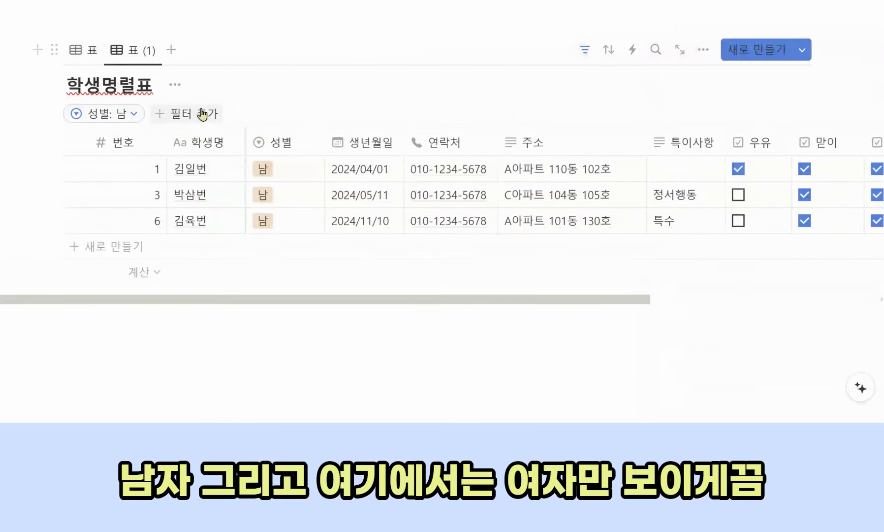
click(126, 114)
click(19, 196)
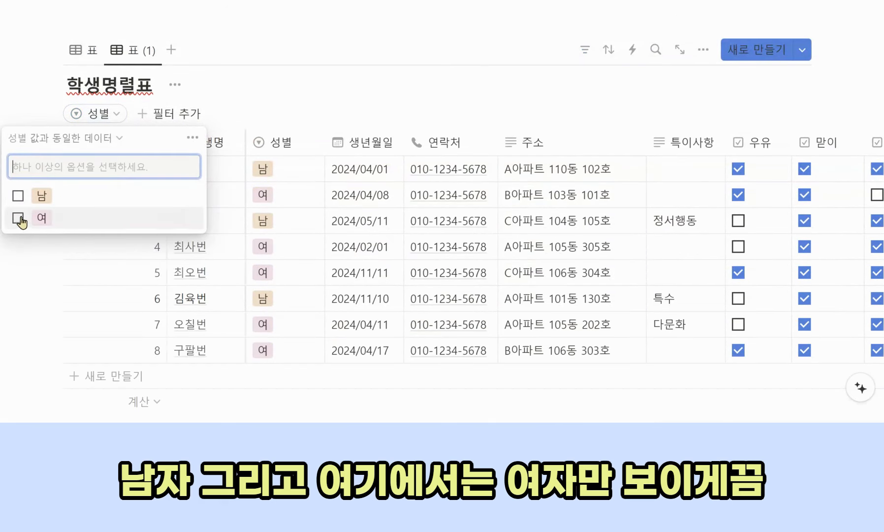
click(18, 219)
click(366, 113)
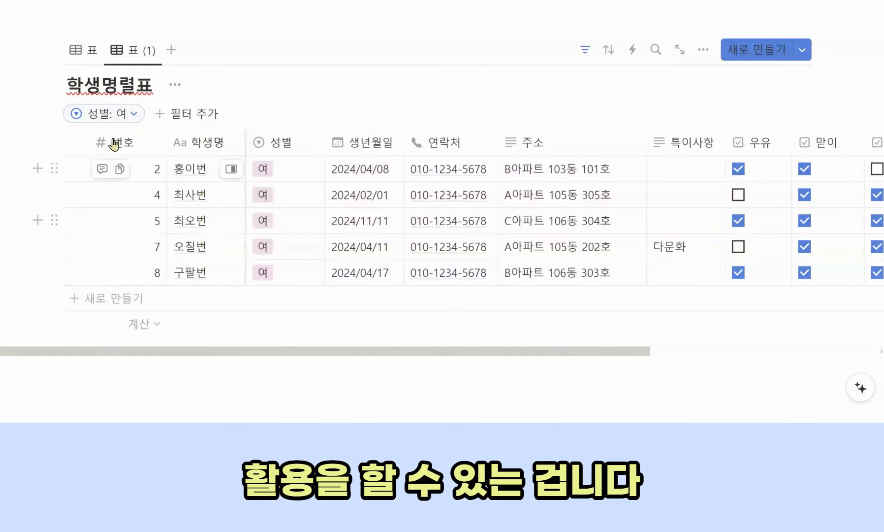
- Compare the student entries of the 표 and 표 (1) views of 학생명렬표
click(93, 58)
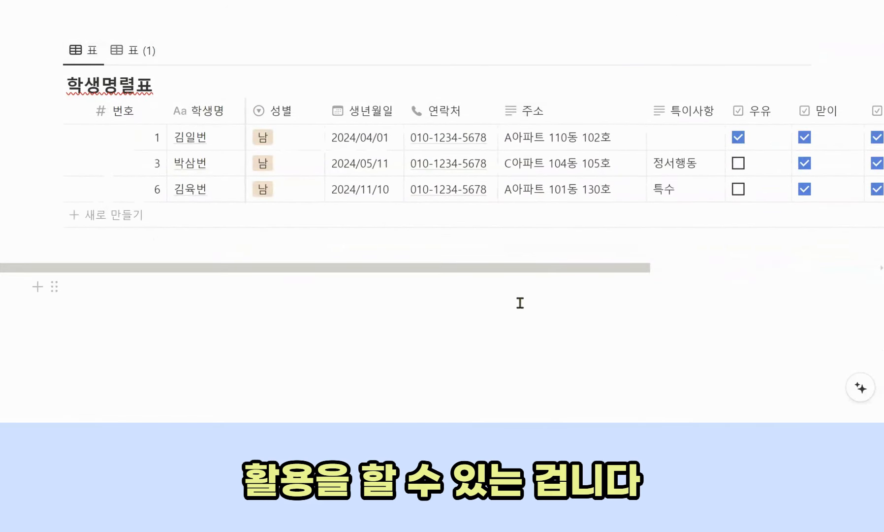
click(144, 53)
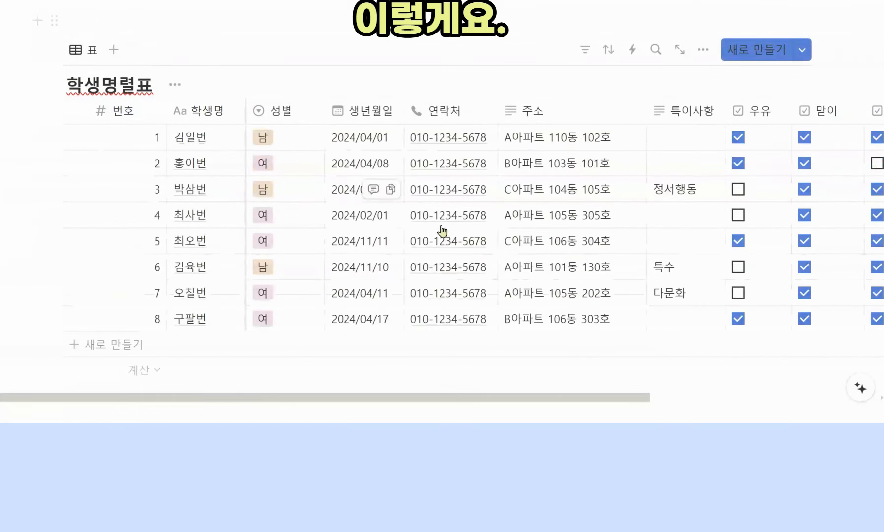
- Uncheck 맏이 for students number 3, 5 and 7, and move the 맏이 column before 우유
scroll(546, 403, right, 2)
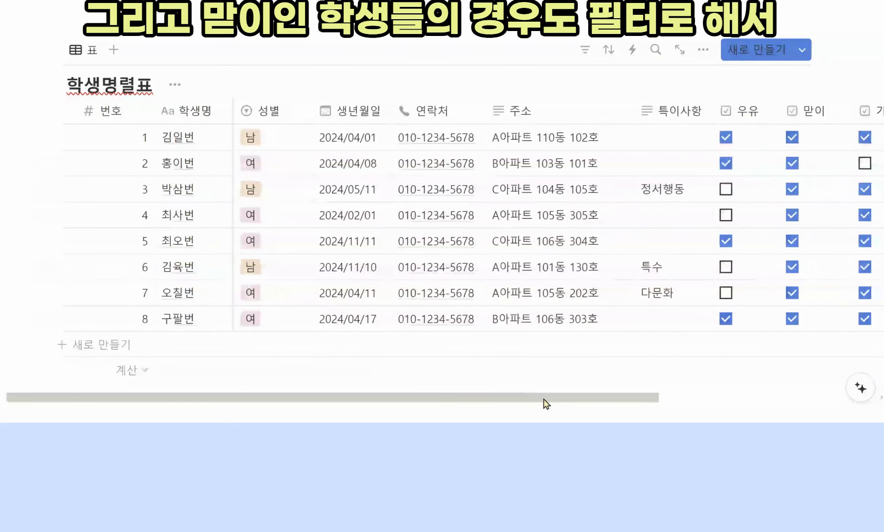
drag(544, 399, 569, 387)
click(761, 239)
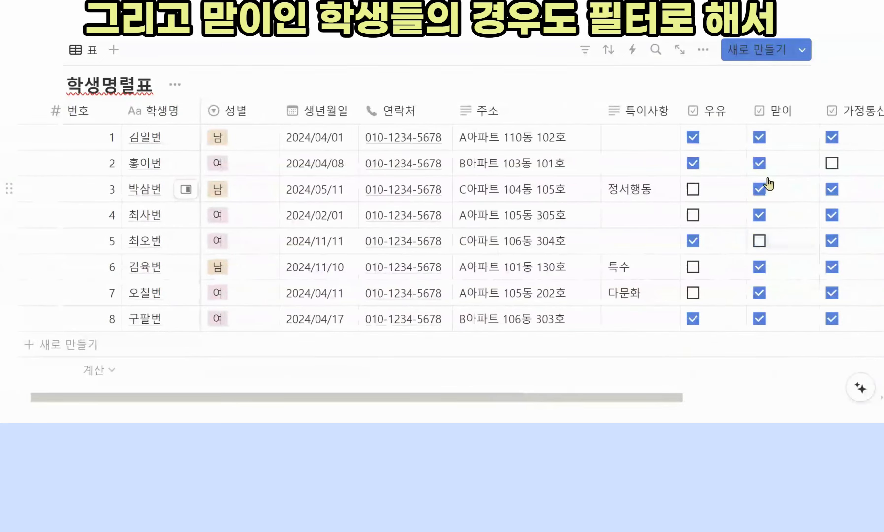
click(761, 293)
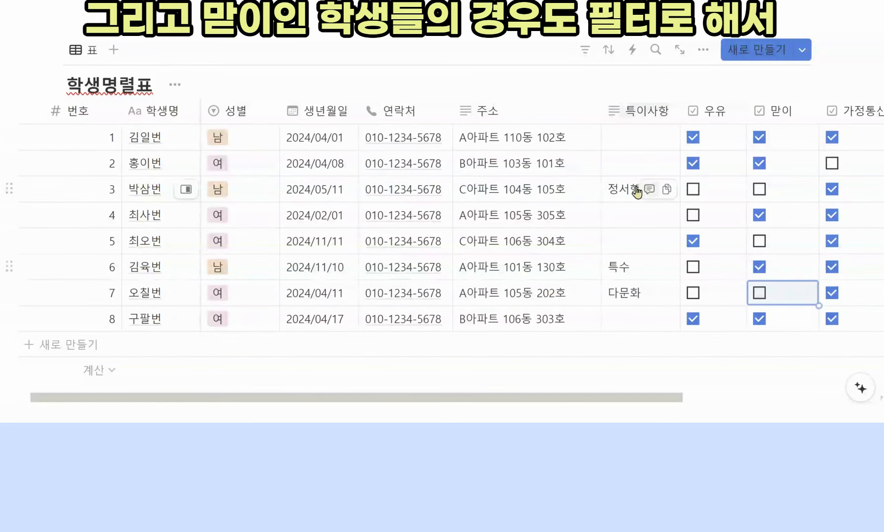
drag(782, 112, 710, 115)
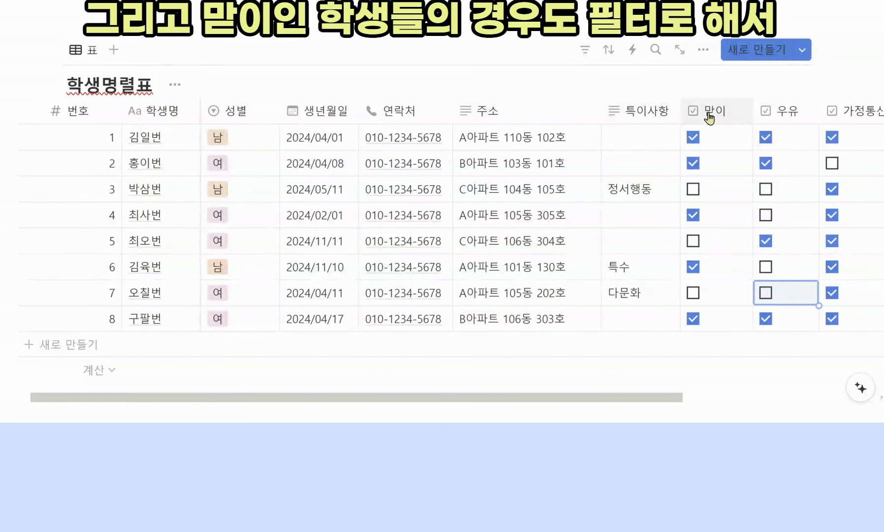
- Remove the empty 성별 filter from the 학생명렬표 view
click(590, 49)
click(584, 55)
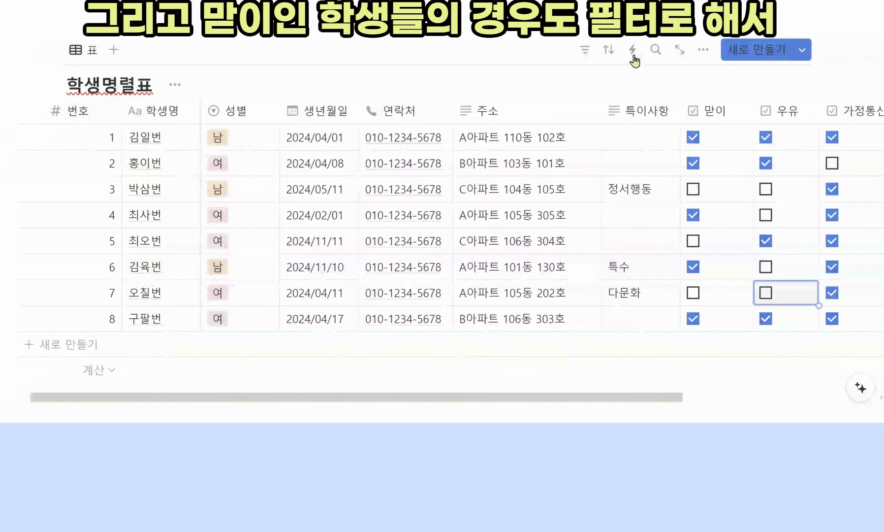
click(585, 49)
click(99, 114)
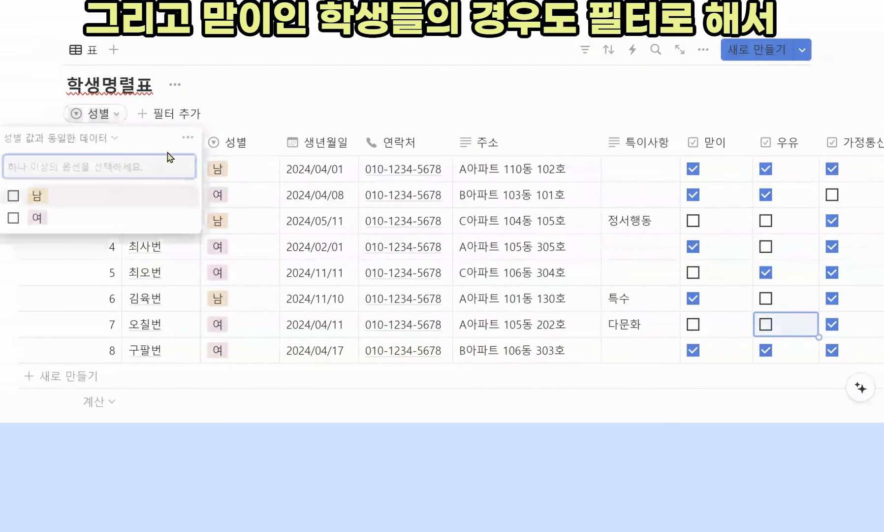
click(187, 138)
click(264, 148)
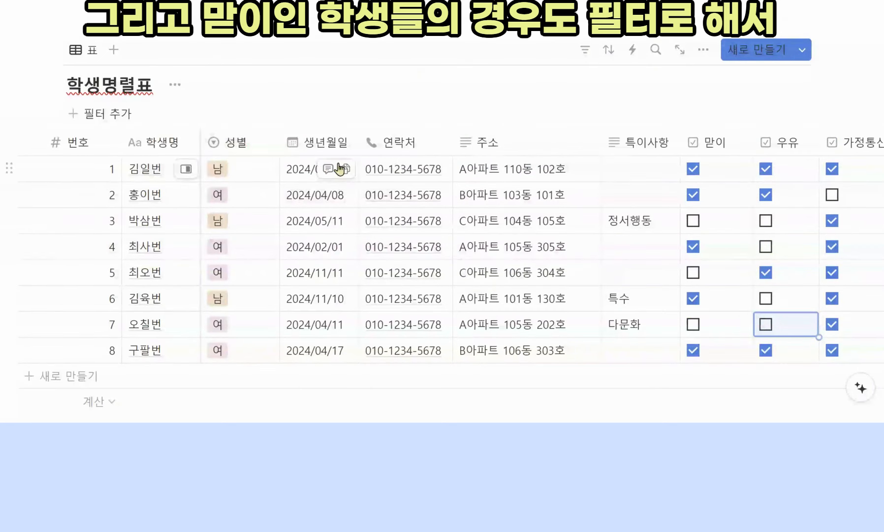
- Filter the 학생명렬표 view to students whose 맏이 checkbox is 체크 표시됨
click(593, 57)
click(583, 51)
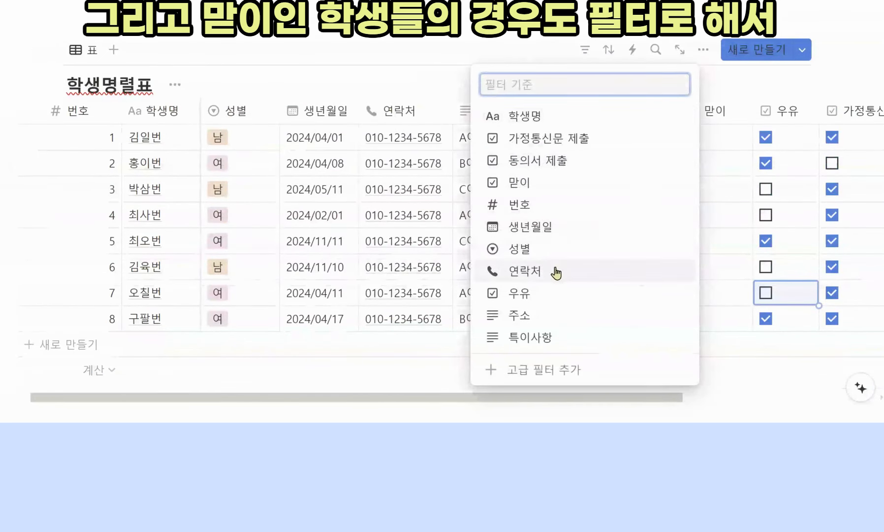
click(524, 181)
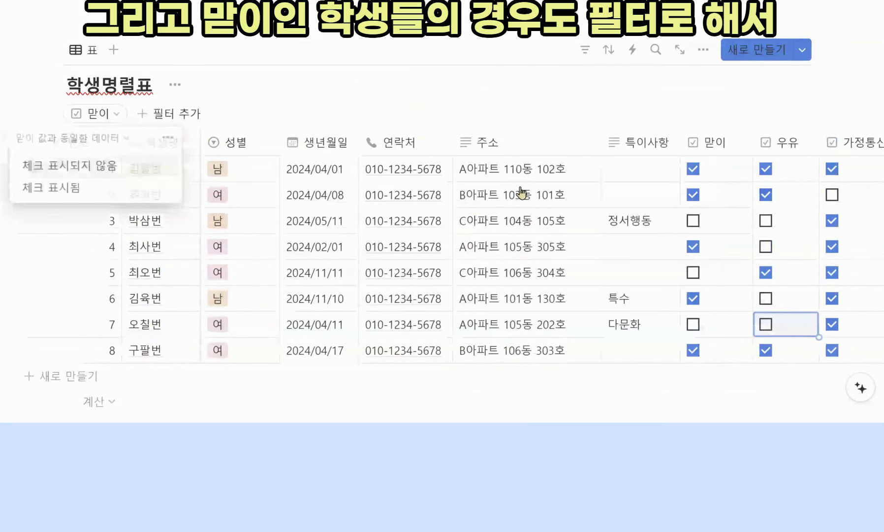
click(113, 196)
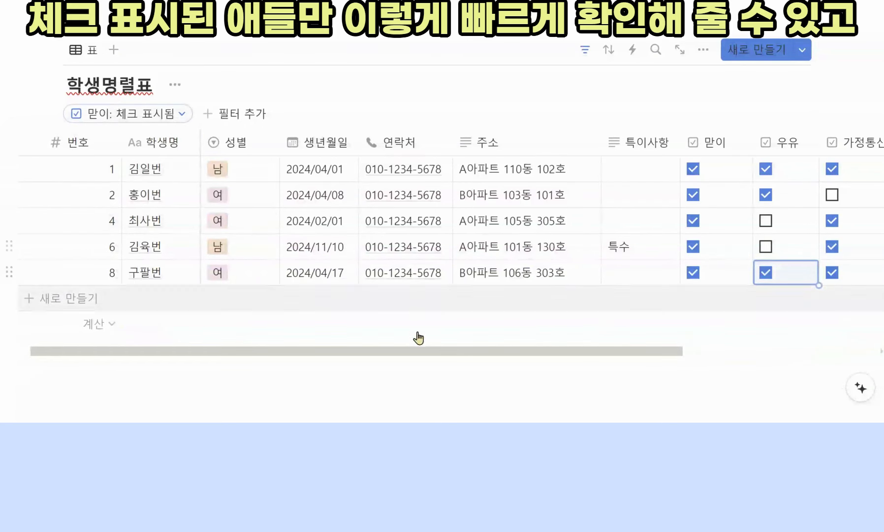
- Change the 맏이 filter of 학생명렬표 to 체크 표시되지 않음, and reopen the filter's options
click(133, 114)
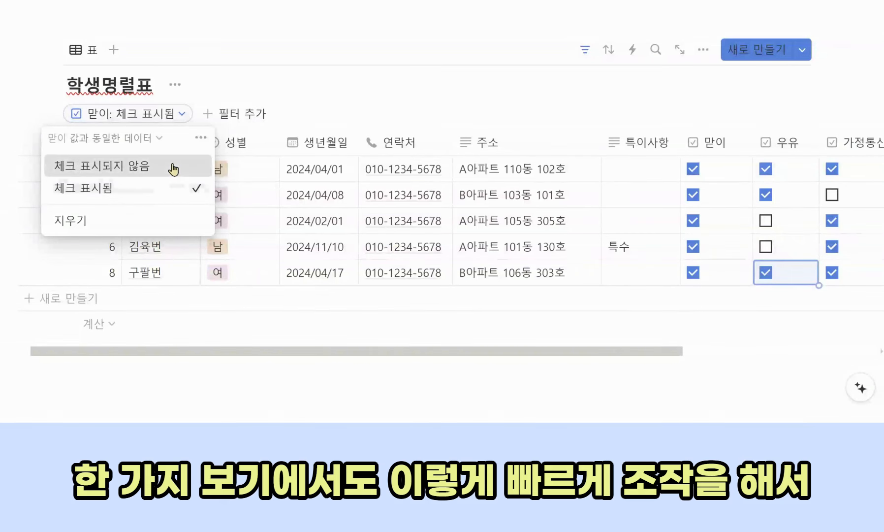
click(173, 169)
click(702, 274)
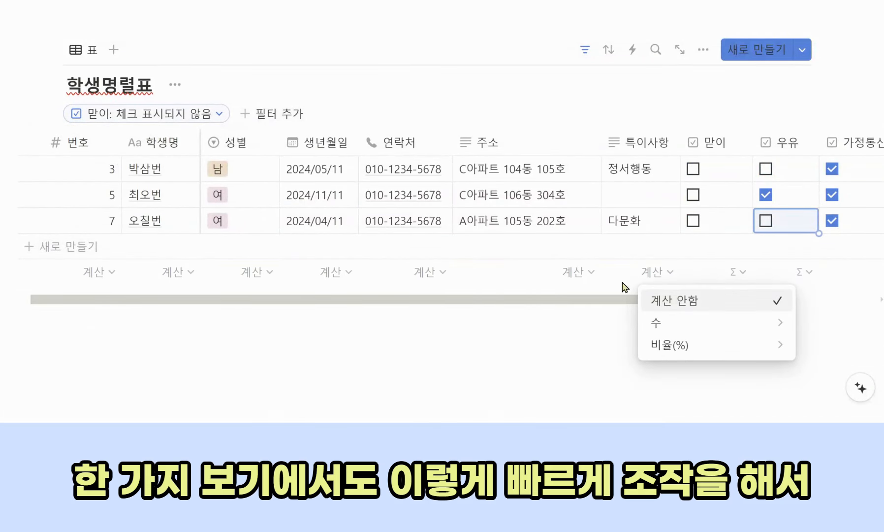
click(624, 287)
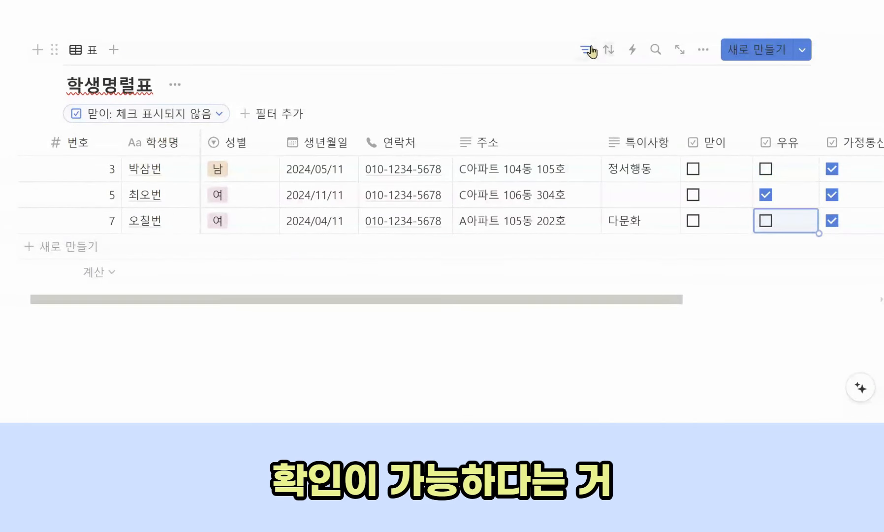
click(220, 117)
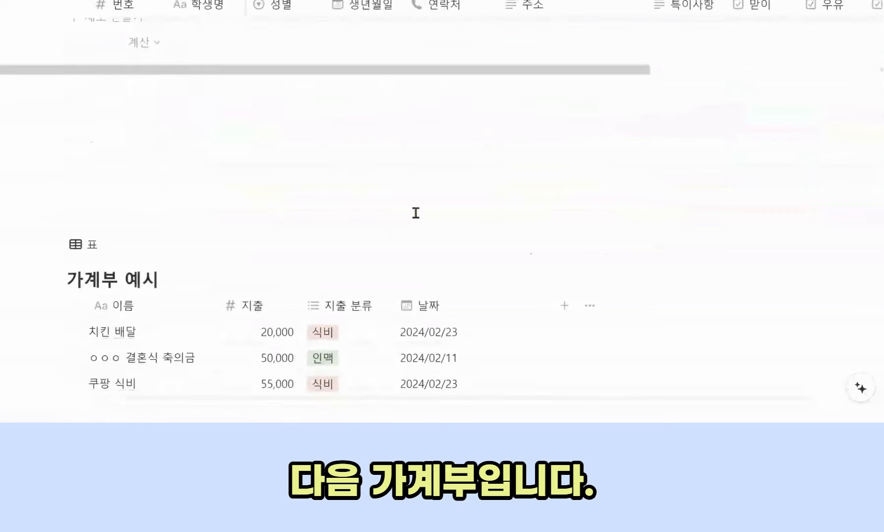
- Filter the 가계부 예시 database by 지출 분류, including 식비, 미용 and 자기계발
scroll(414, 212, down, 3)
scroll(416, 213, down, 2)
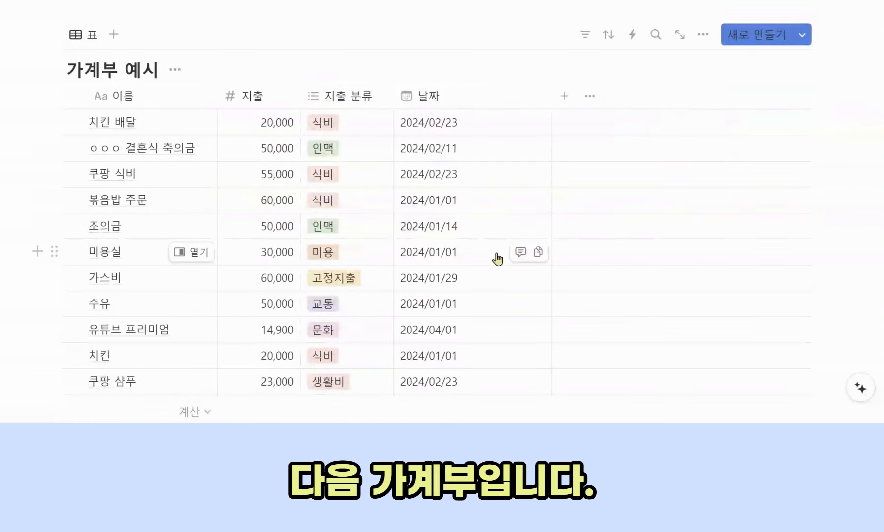
click(587, 34)
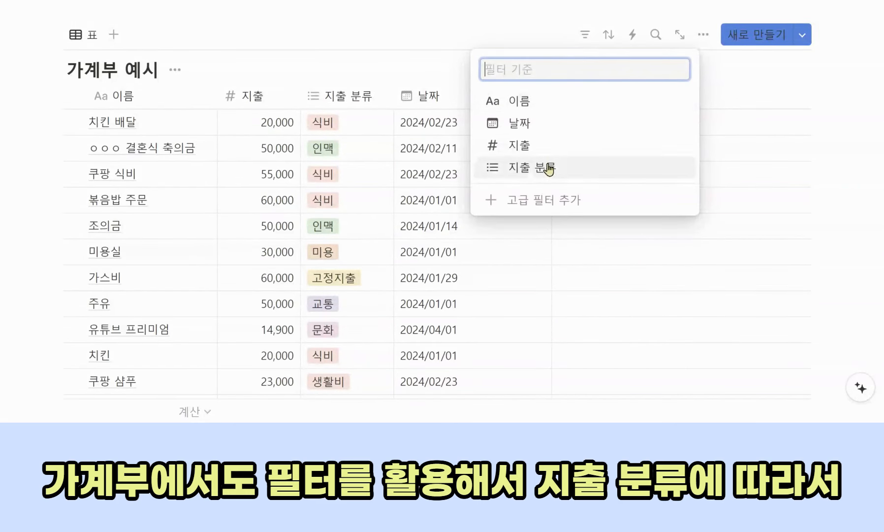
click(560, 174)
click(25, 182)
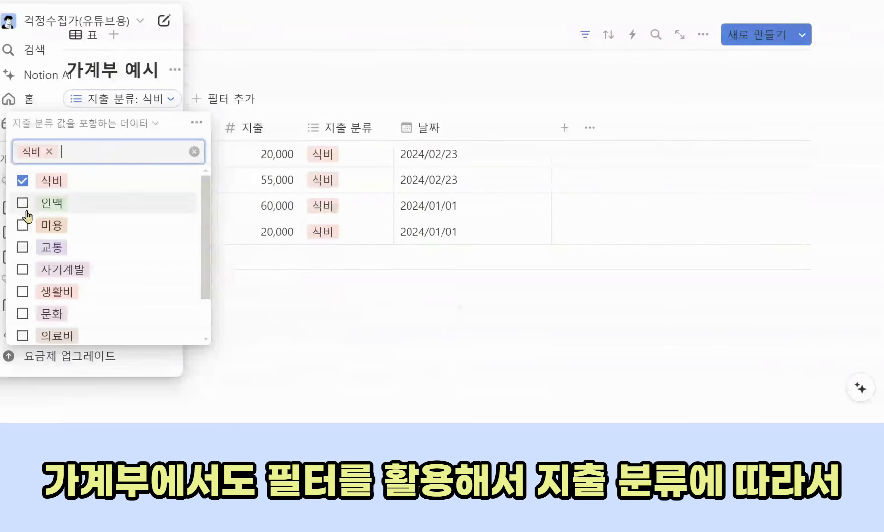
click(22, 224)
click(28, 266)
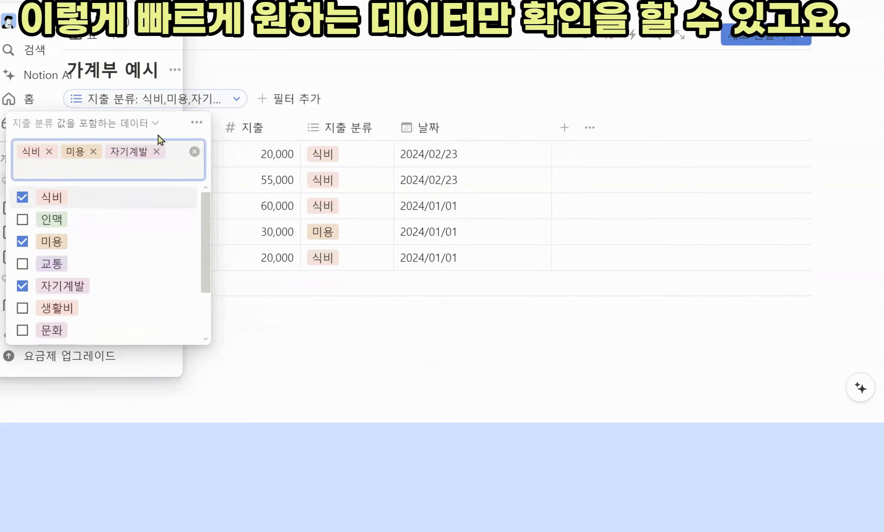